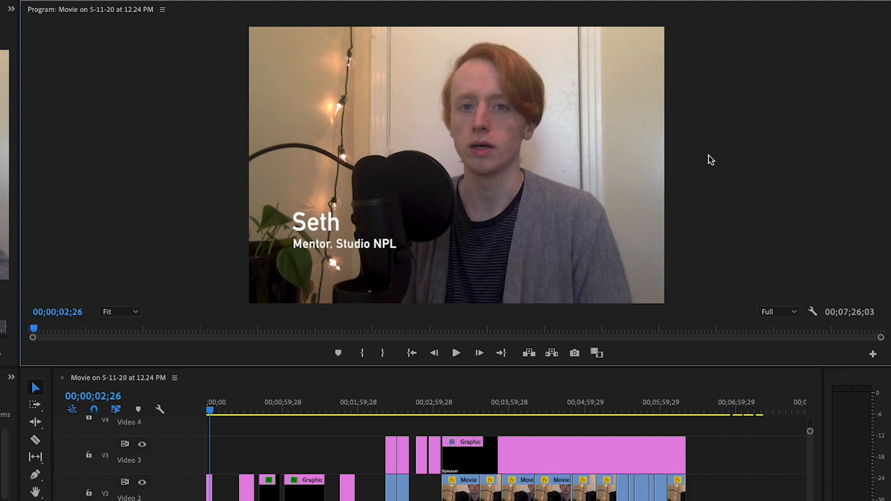
Look over the edited sequence, its preview, the project's media clips and the source clip preview.
{"action": "left_click", "coordinate": [676, 377]}
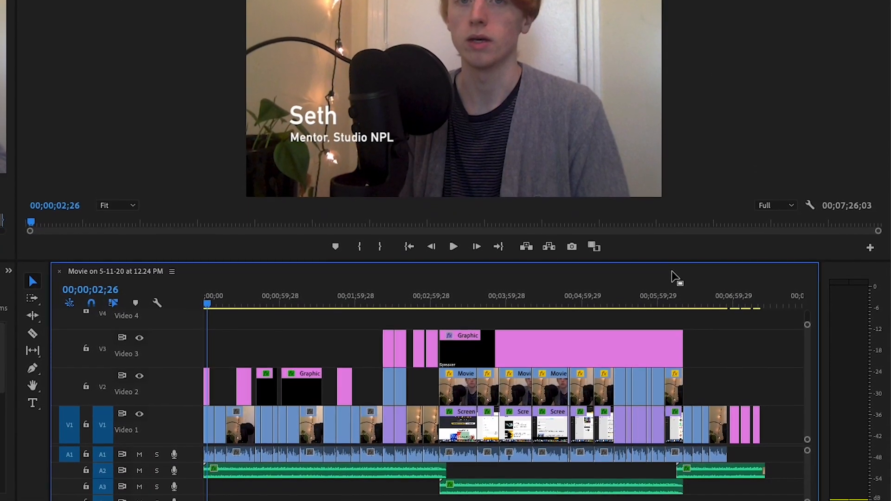
{"action": "left_click", "coordinate": [291, 202]}
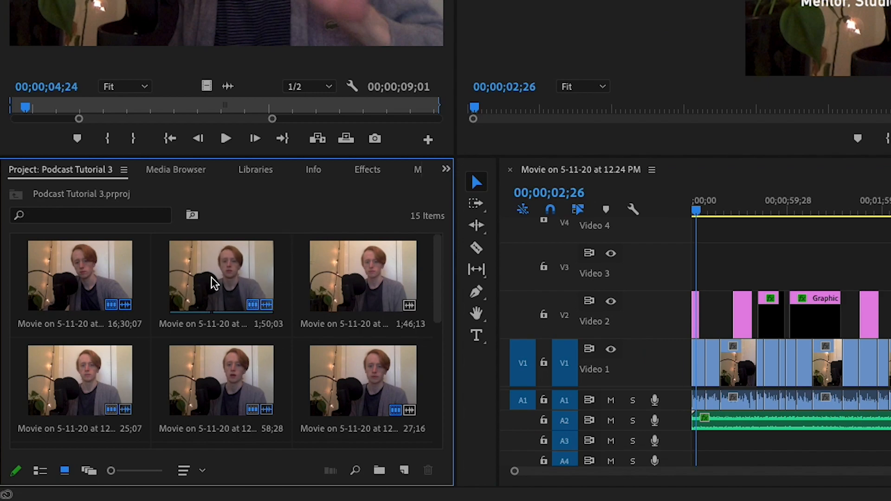
{"action": "scroll", "coordinate": [231, 286], "scroll_direction": "down", "scroll_amount": 5}
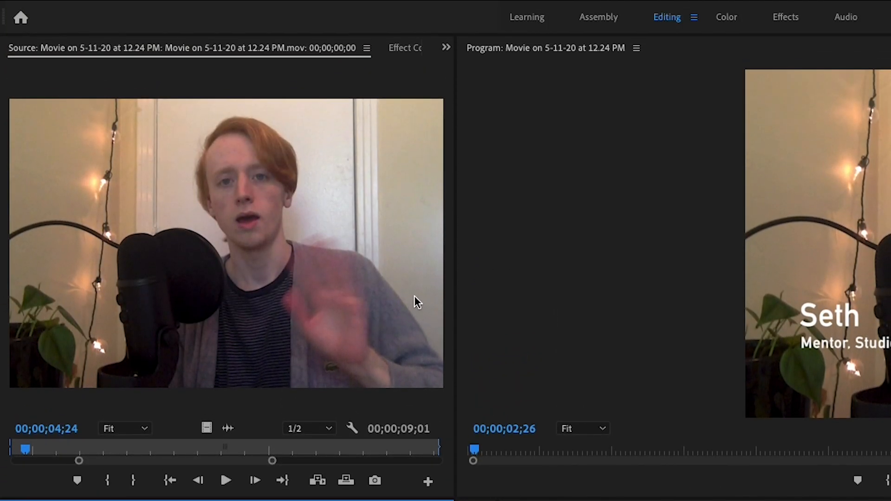
{"action": "left_click", "coordinate": [383, 271]}
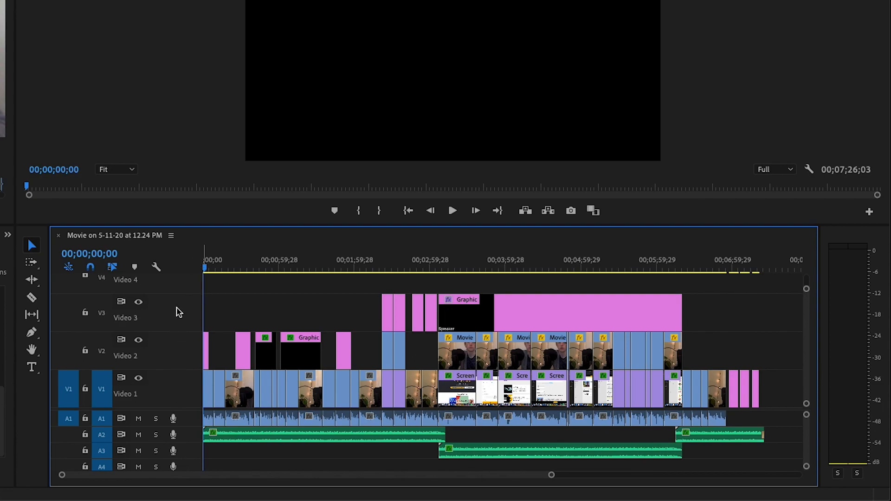
Preview the podcast edit at several points, including the numbered list, the Anchor recording, the artwork caption and the Spreaker recording.
{"action": "key", "text": "super+s"}
{"action": "left_click", "coordinate": [230, 260]}
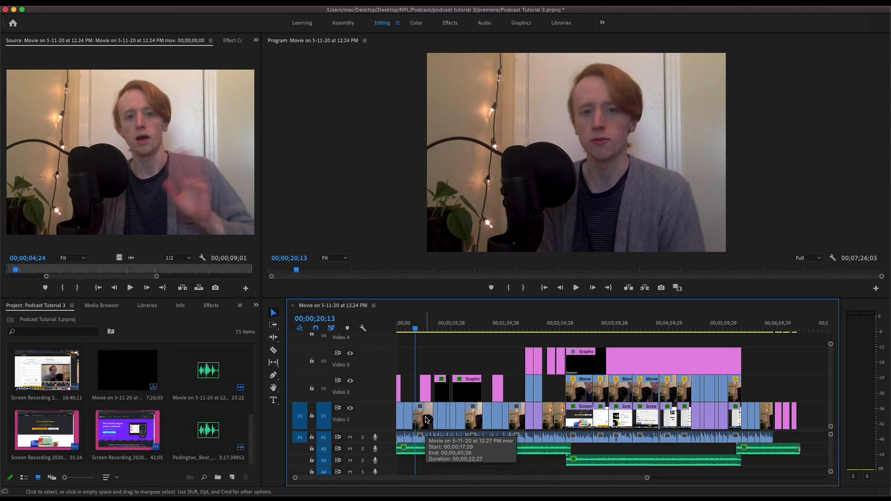
{"action": "left_click", "coordinate": [424, 328]}
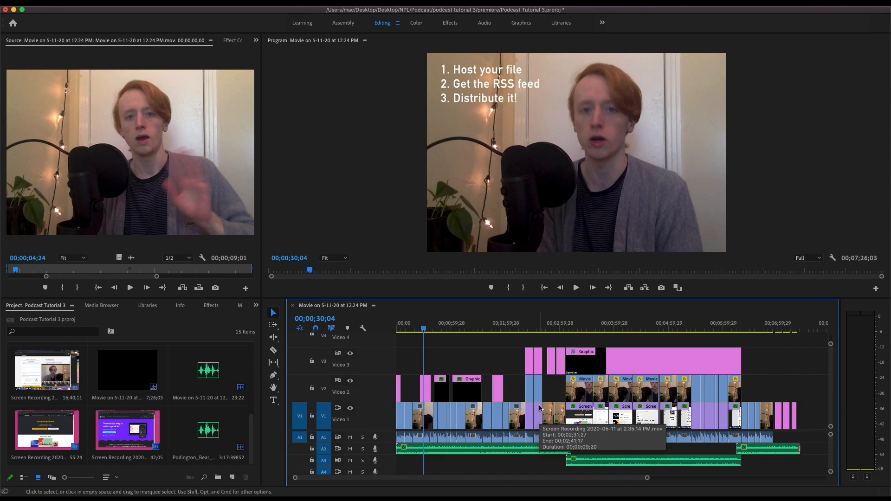
{"action": "left_click", "coordinate": [538, 328]}
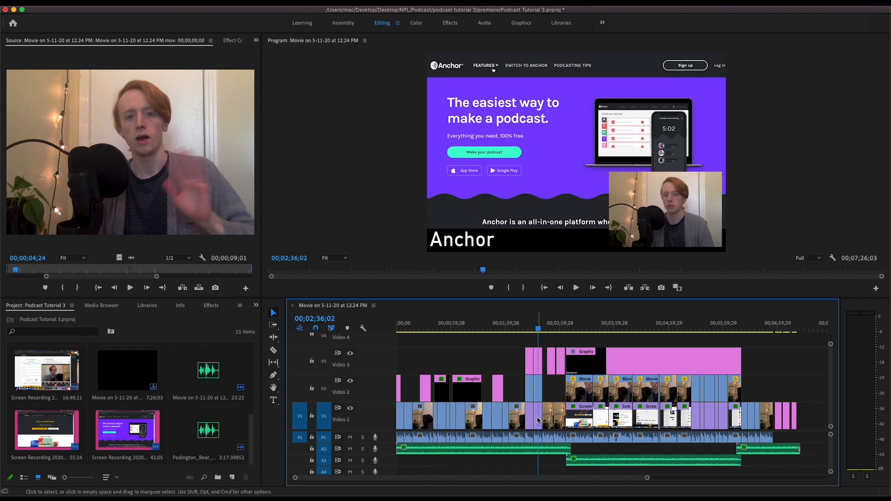
{"action": "left_click", "coordinate": [538, 420]}
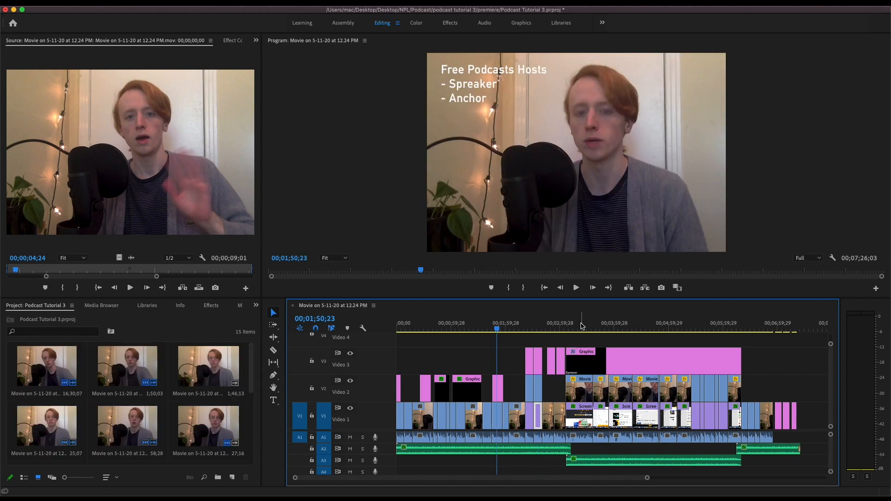
{"action": "left_click", "coordinate": [409, 329]}
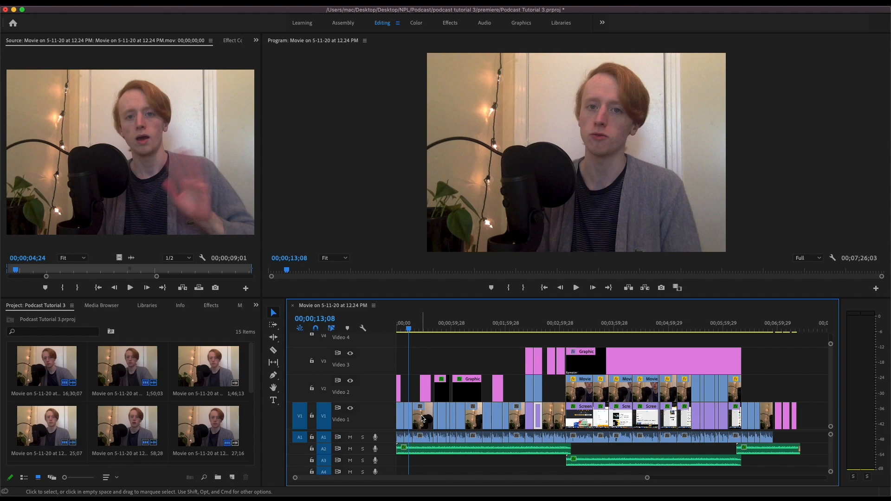
{"action": "left_click", "coordinate": [555, 328]}
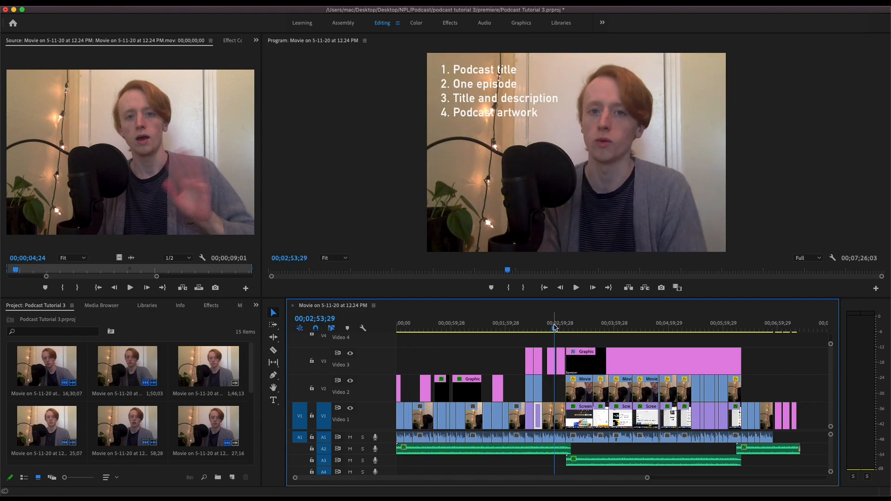
{"action": "key", "text": "space"}
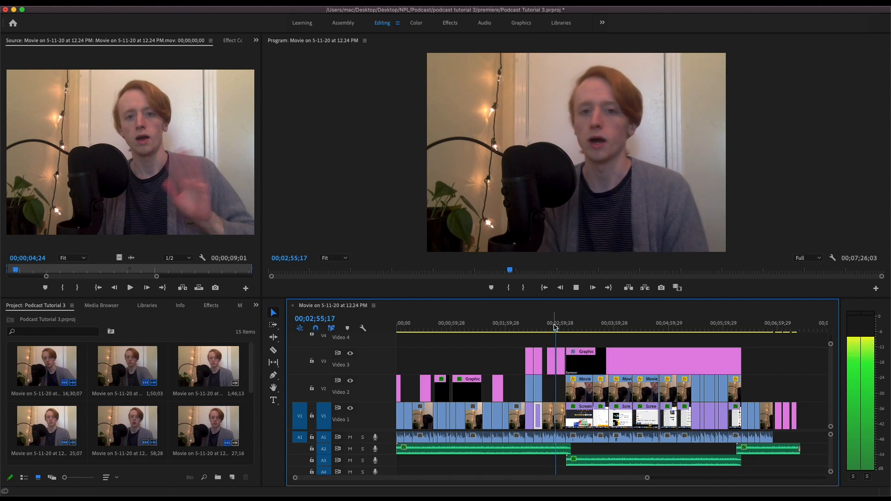
{"action": "key", "text": "space"}
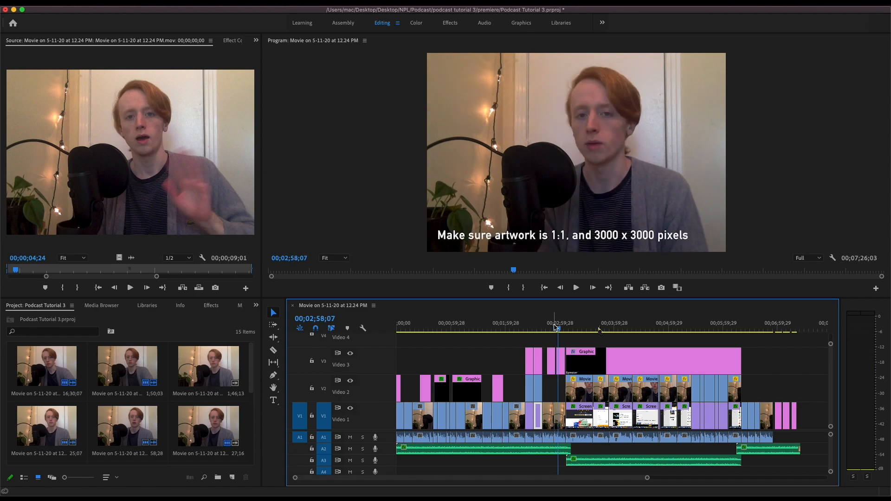
{"action": "left_click", "coordinate": [601, 330]}
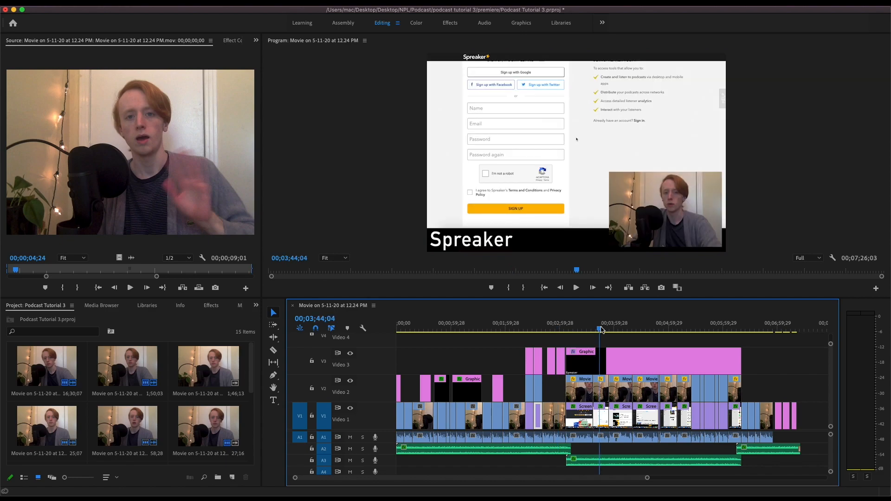
{"action": "key", "text": "space"}
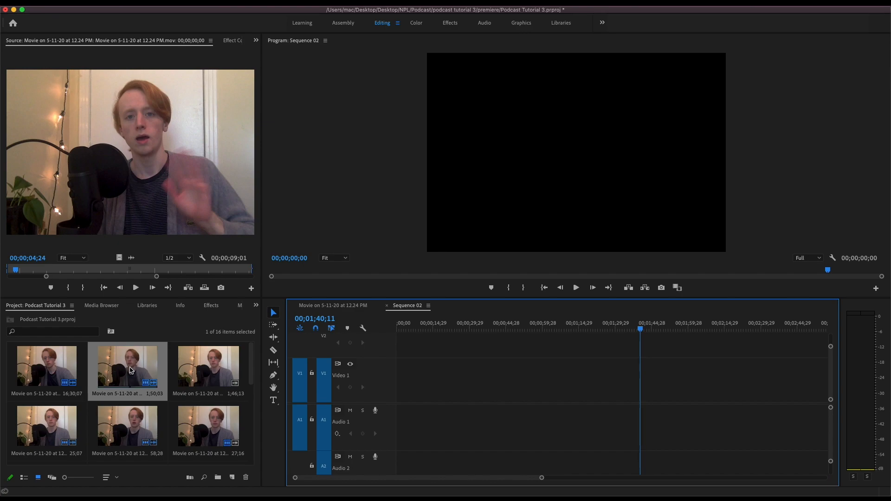
Place the Movie on 5-11-20 at 1.21 PM clip at the start of Sequence 02 and razor it around two silent stretches.
{"action": "left_click_drag", "start_coordinate": [130, 370], "coordinate": [391, 385]}
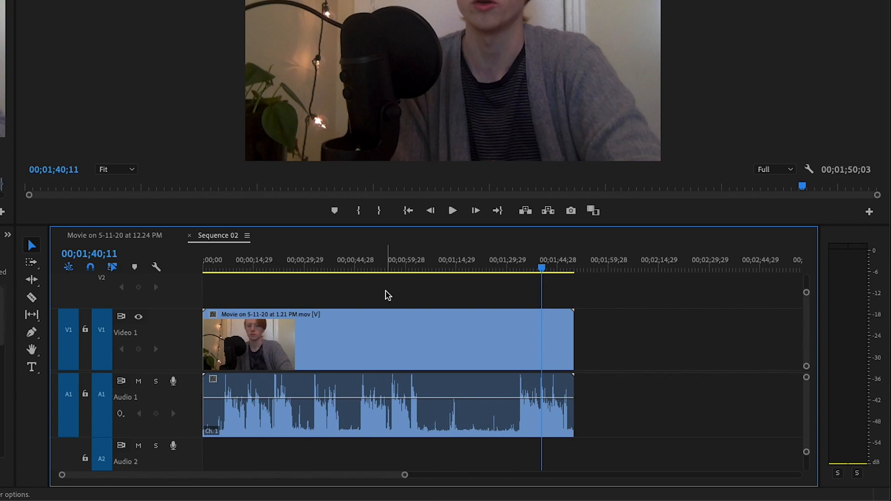
{"action": "key", "text": "c"}
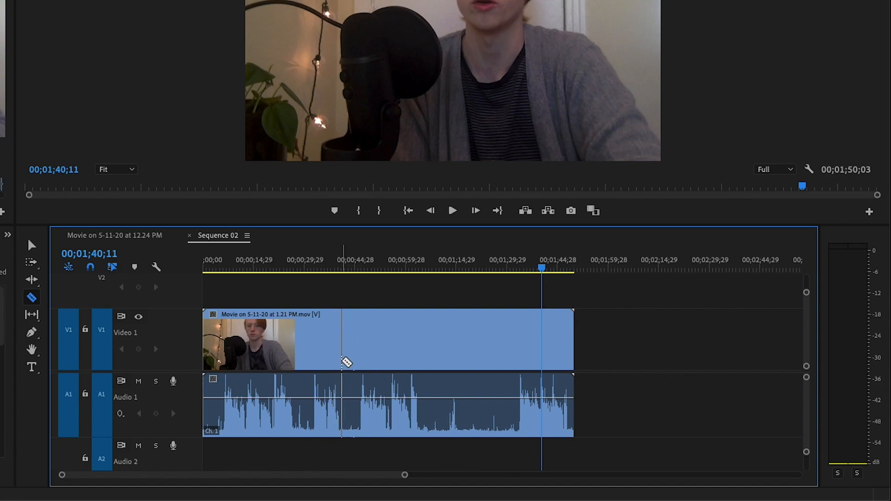
{"action": "left_click", "coordinate": [342, 361]}
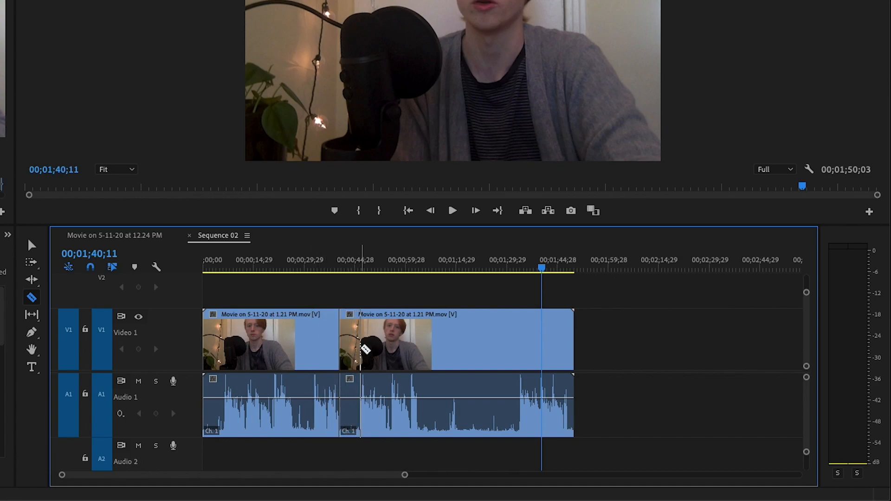
{"action": "left_click", "coordinate": [358, 348]}
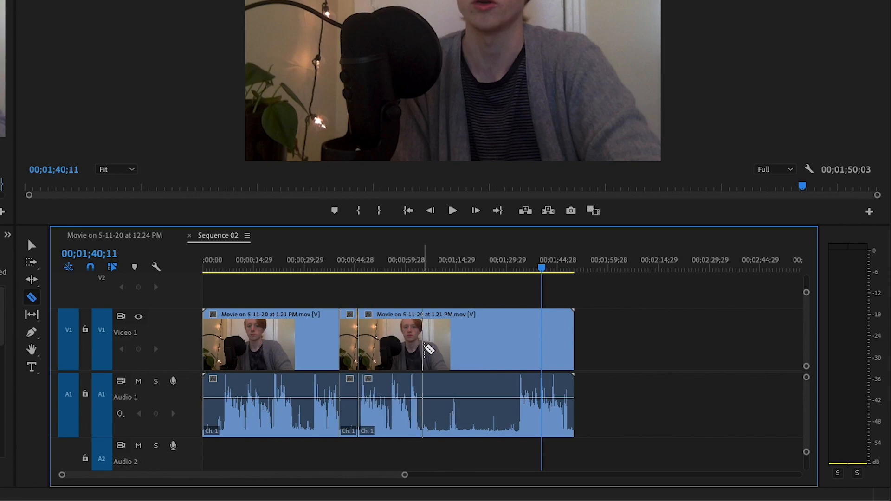
{"action": "left_click", "coordinate": [423, 349]}
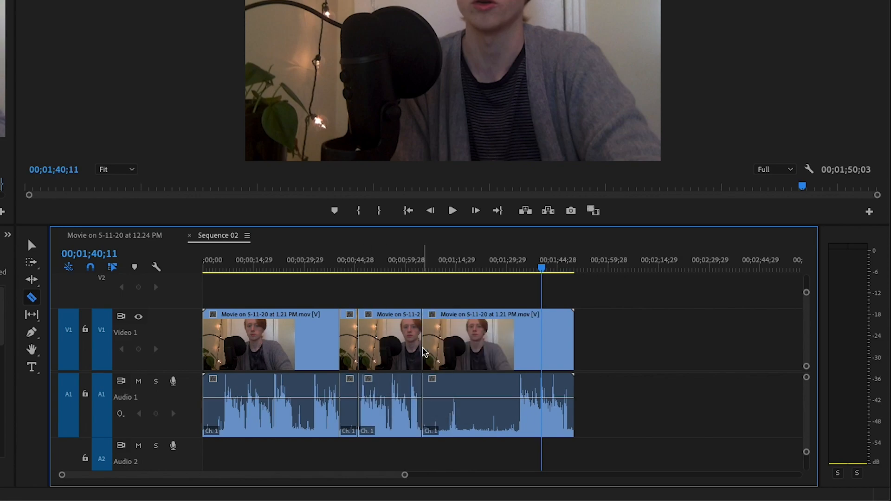
{"action": "left_click", "coordinate": [517, 348]}
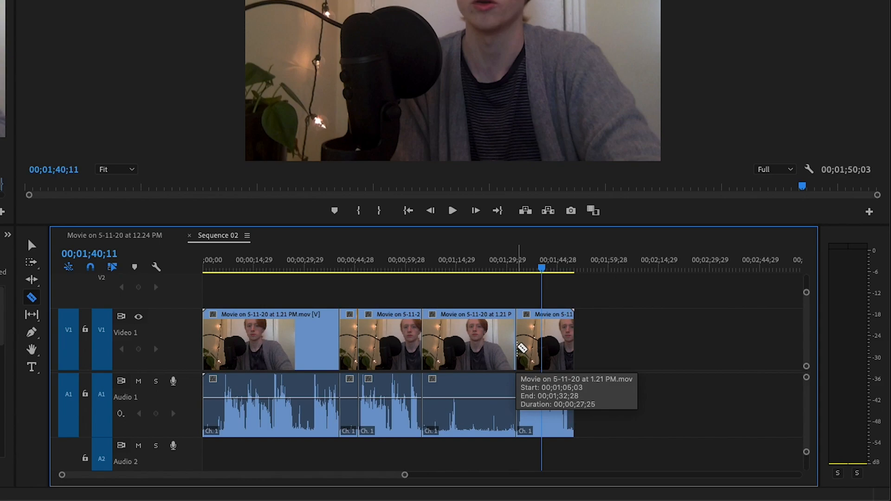
Delete the two silent segments cut out of the clip in Sequence 02.
{"action": "key", "text": "v"}
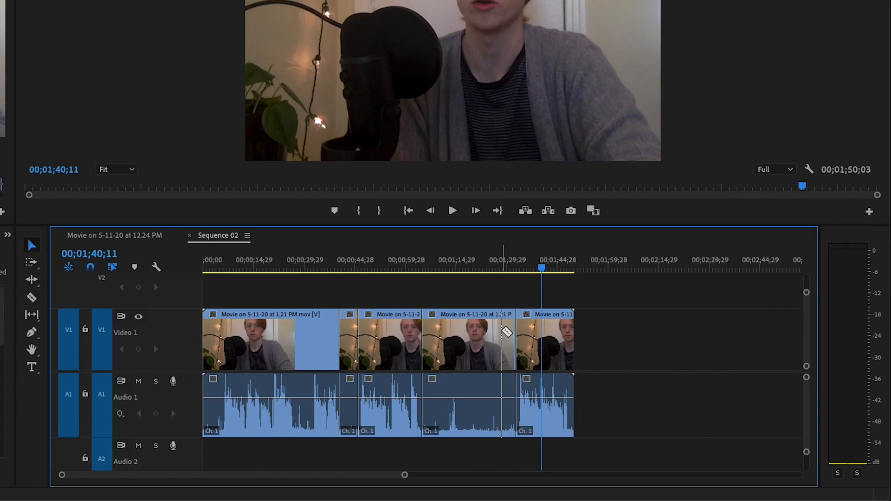
{"action": "left_click", "coordinate": [346, 327]}
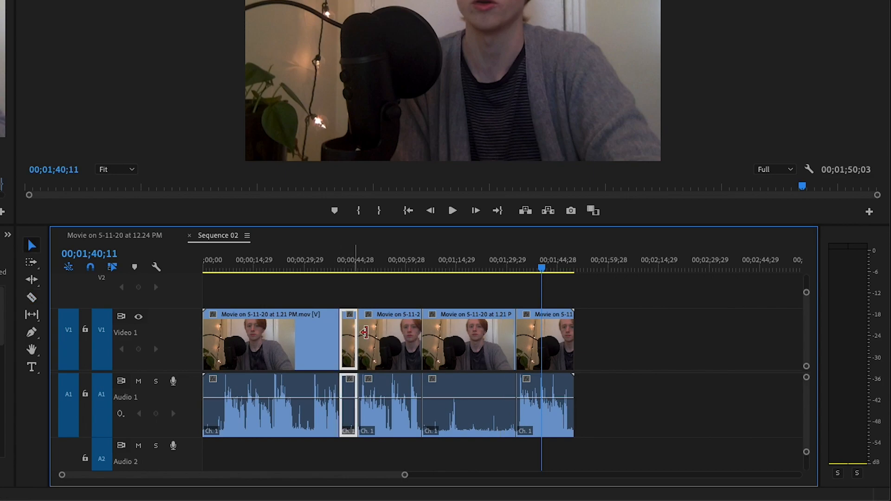
{"action": "key", "text": "Delete"}
{"action": "left_click", "coordinate": [485, 355]}
{"action": "key", "text": "Delete"}
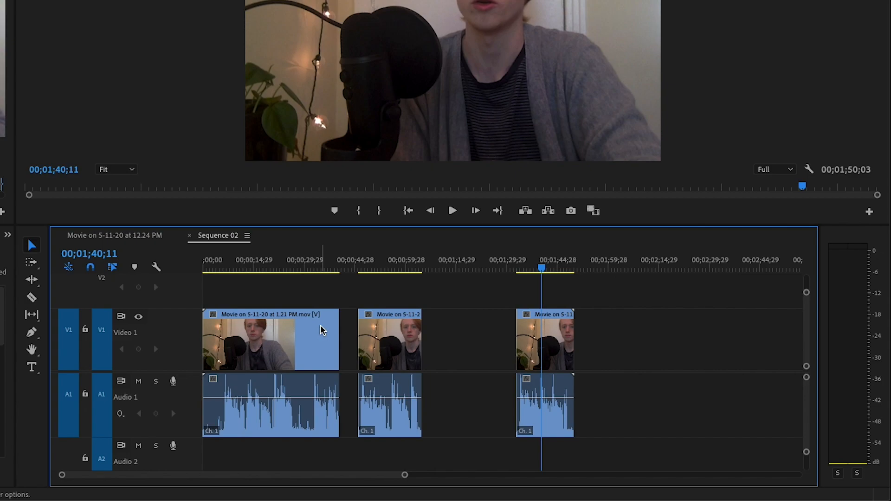
Try closing the gap between the first and second clips and play back across the join.
{"action": "left_click", "coordinate": [349, 342]}
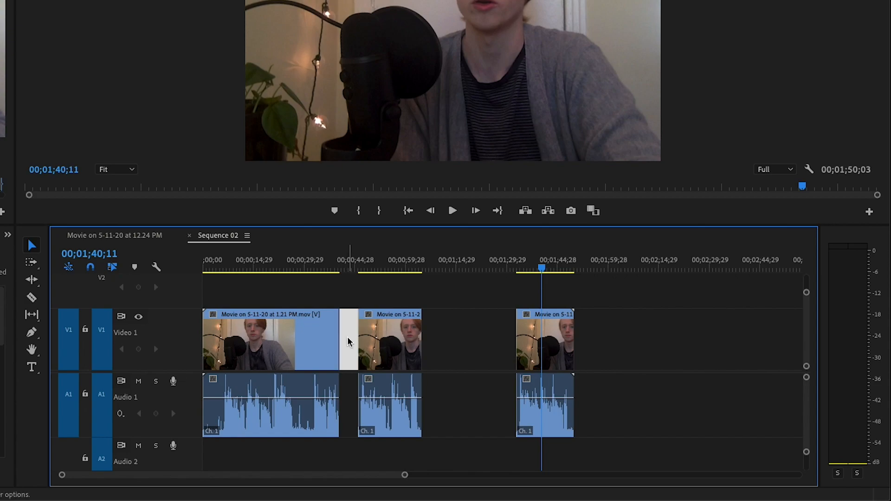
{"action": "key", "text": "Delete"}
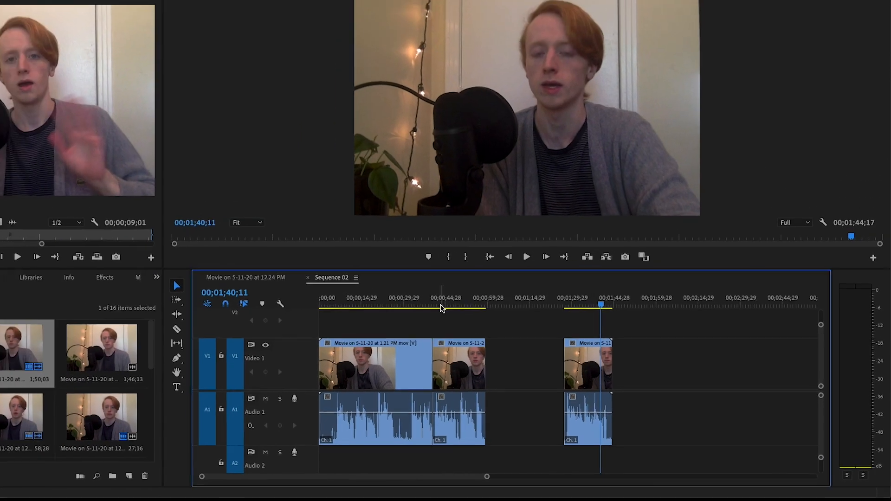
{"action": "left_click", "coordinate": [340, 270]}
{"action": "key", "text": "space"}
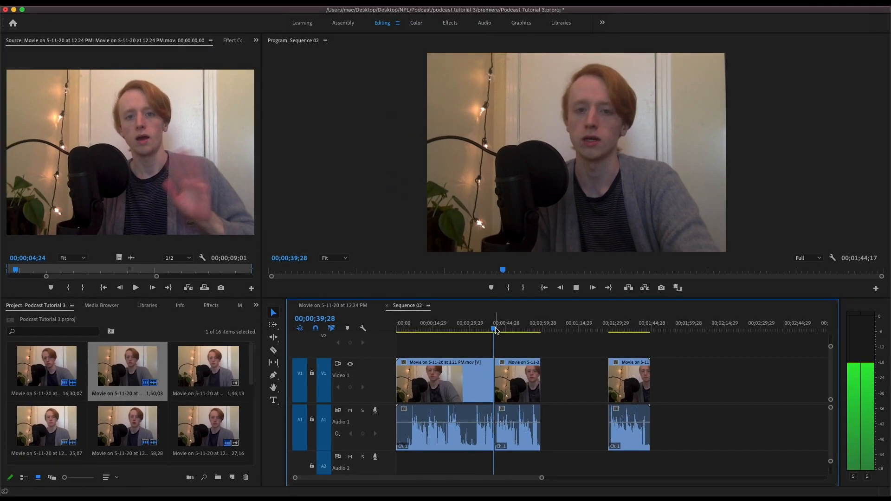
{"action": "key", "text": "space"}
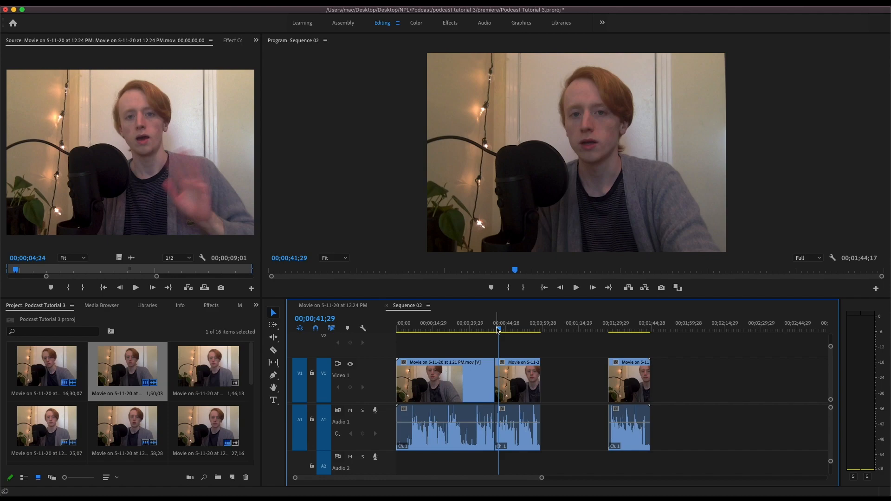
Undo the last gap removal and play back from the first clip into the gap.
{"action": "key", "text": "super+z"}
{"action": "left_click", "coordinate": [490, 331]}
{"action": "key", "text": "space"}
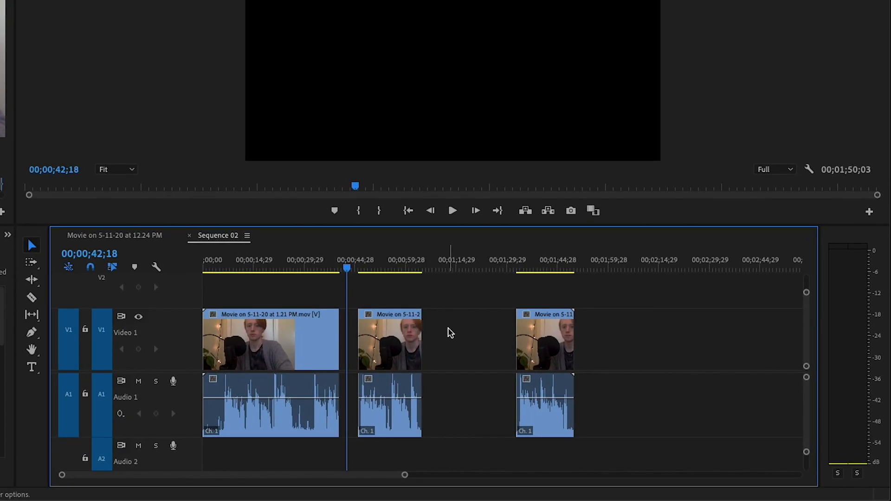
Close the gap between the second and third clips, as well as the one between the first and second.
{"action": "left_click", "coordinate": [447, 328]}
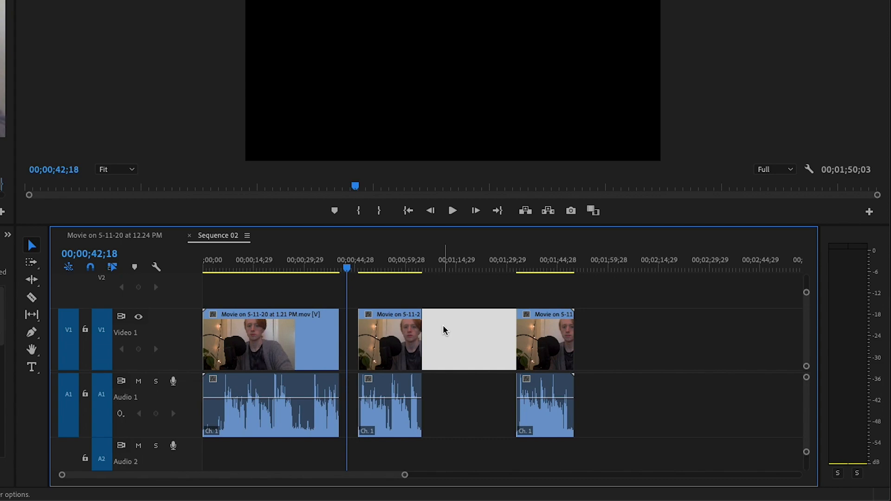
{"action": "key", "text": "Delete"}
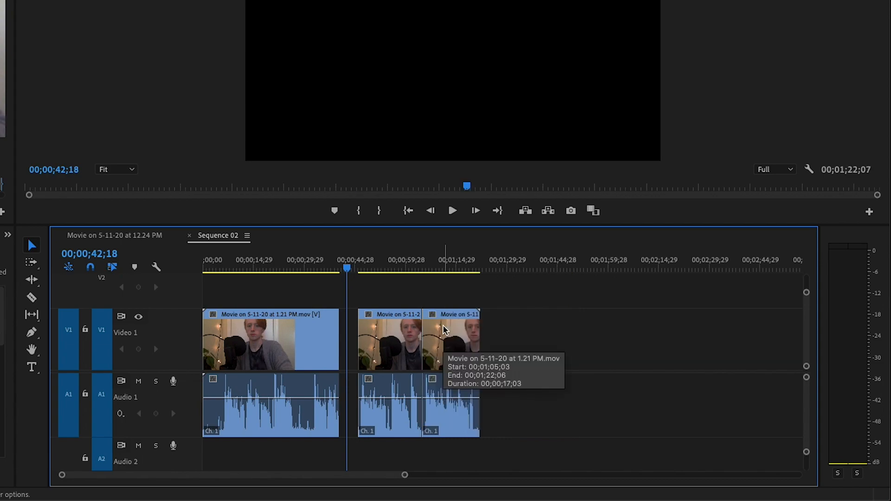
{"action": "left_click", "coordinate": [342, 339]}
{"action": "left_click", "coordinate": [522, 271]}
{"action": "left_click", "coordinate": [355, 337]}
{"action": "left_click", "coordinate": [350, 336]}
{"action": "key", "text": "Delete"}
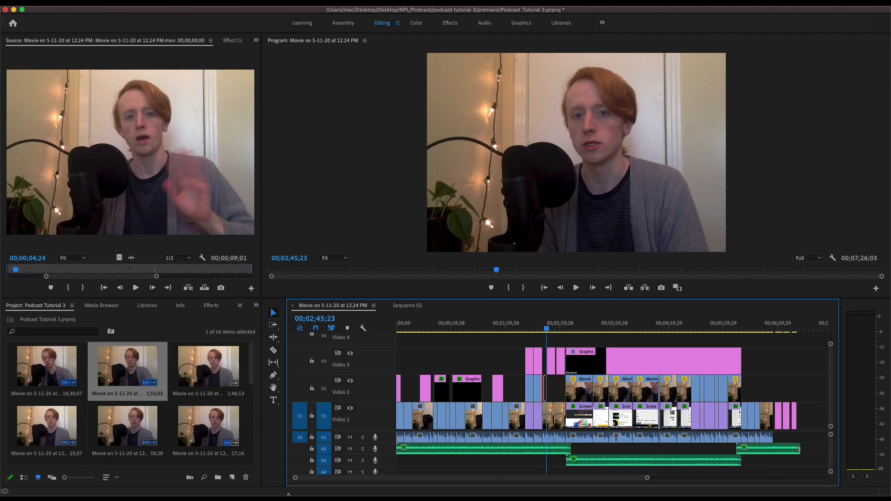
In the Movie on 5-11-20 at 12.24 PM sequence, preview the numbered podcast list graphic on Video 3 by scrubbing across it.
{"action": "left_click_drag", "start_coordinate": [295, 479], "coordinate": [388, 480]}
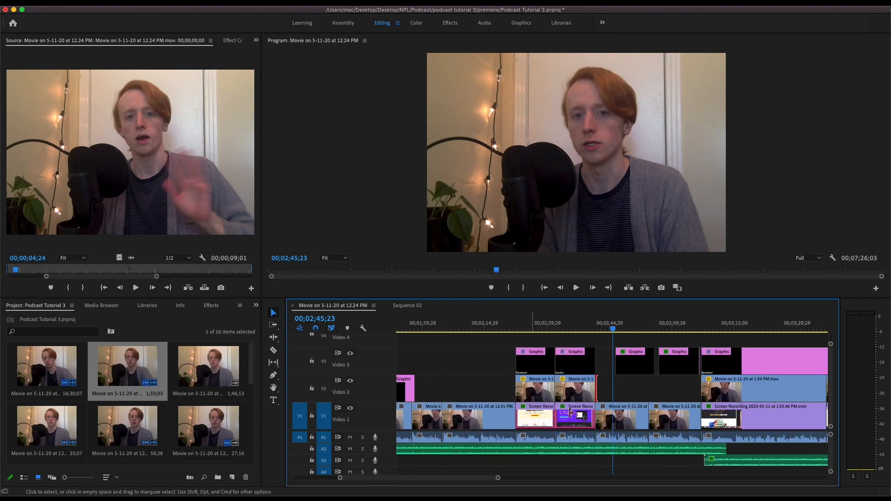
{"action": "left_click", "coordinate": [628, 366]}
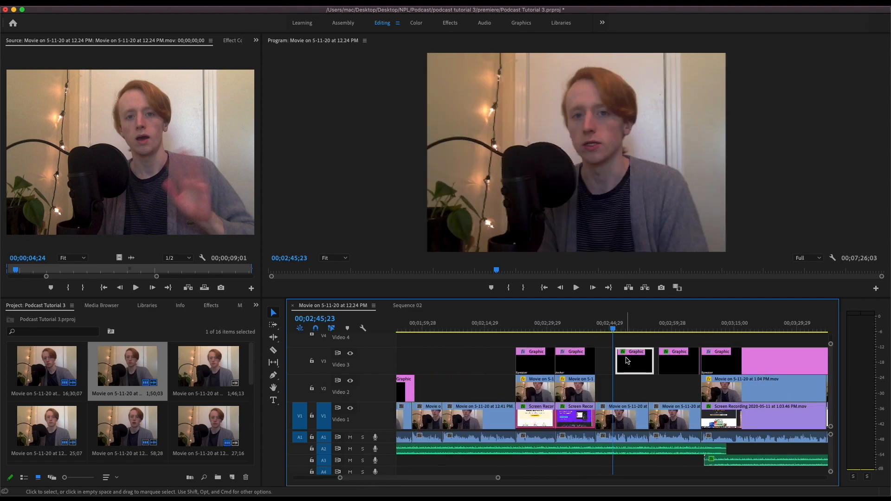
{"action": "left_click", "coordinate": [624, 331]}
{"action": "left_click", "coordinate": [635, 327]}
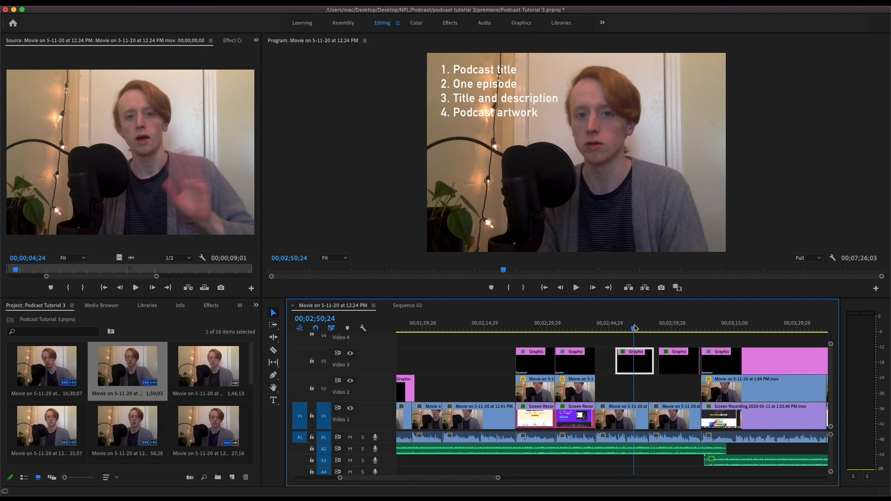
{"action": "left_click_drag", "start_coordinate": [617, 327], "coordinate": [656, 330]}
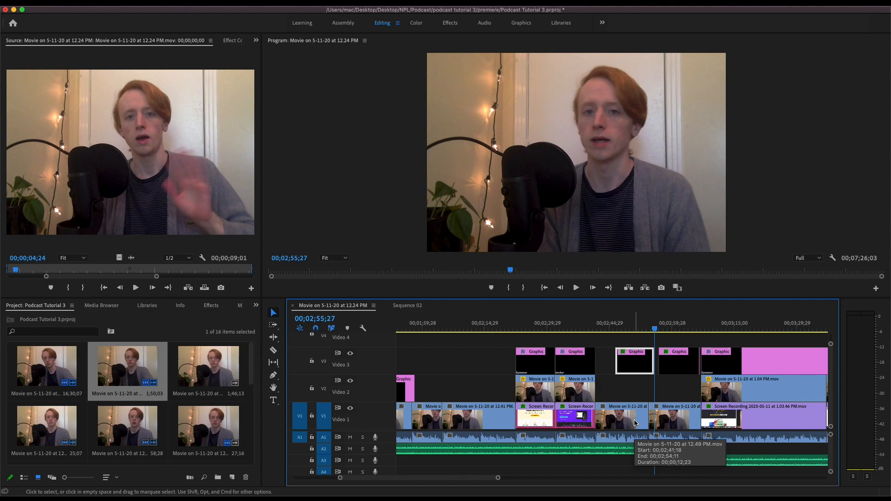
In Sequence 02, add a two-line text graphic reading "Sample Graphic" over the footage, beside the speaker's head.
{"action": "left_click", "coordinate": [406, 305]}
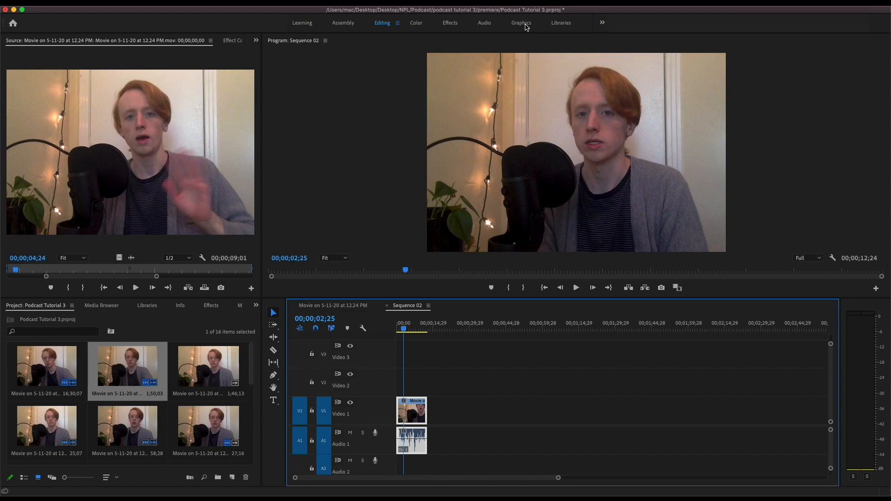
{"action": "left_click", "coordinate": [521, 22]}
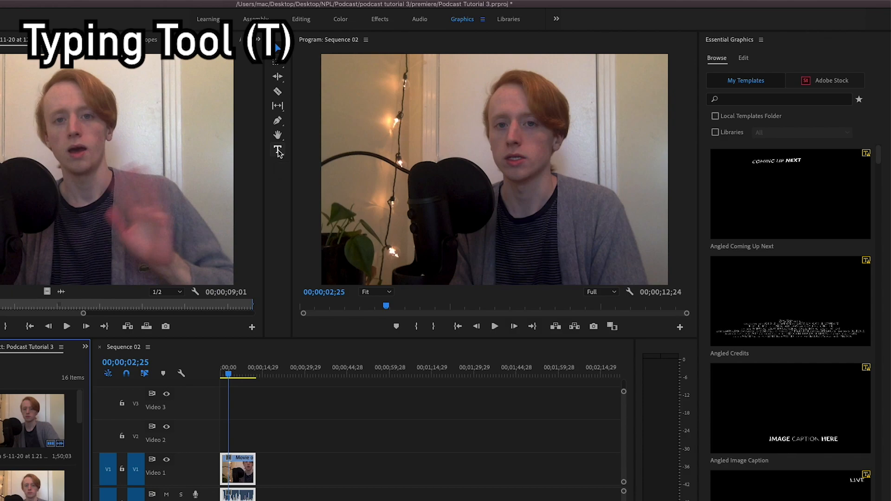
{"action": "left_click", "coordinate": [277, 151]}
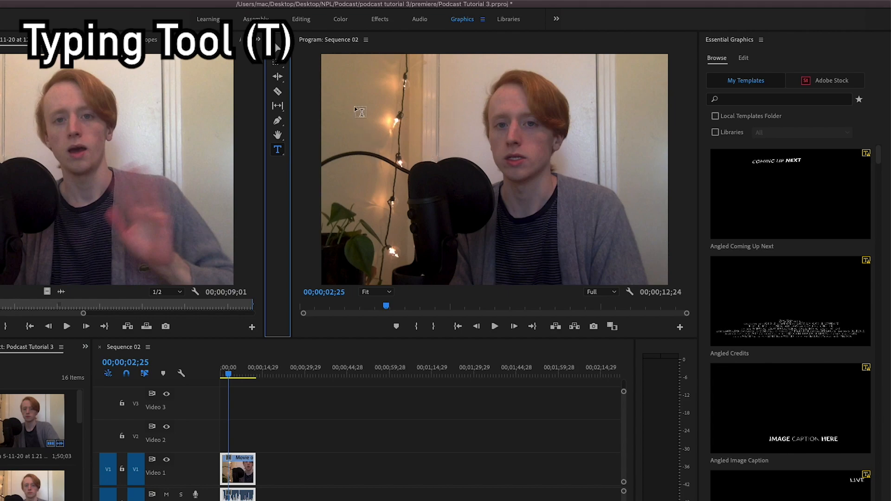
{"action": "left_click", "coordinate": [340, 77]}
{"action": "type", "text": "Sample"}
{"action": "key", "text": "Return"}
{"action": "type", "text": "Graphic"}
{"action": "left_click", "coordinate": [278, 48]}
{"action": "left_click_drag", "start_coordinate": [416, 104], "coordinate": [417, 130]}
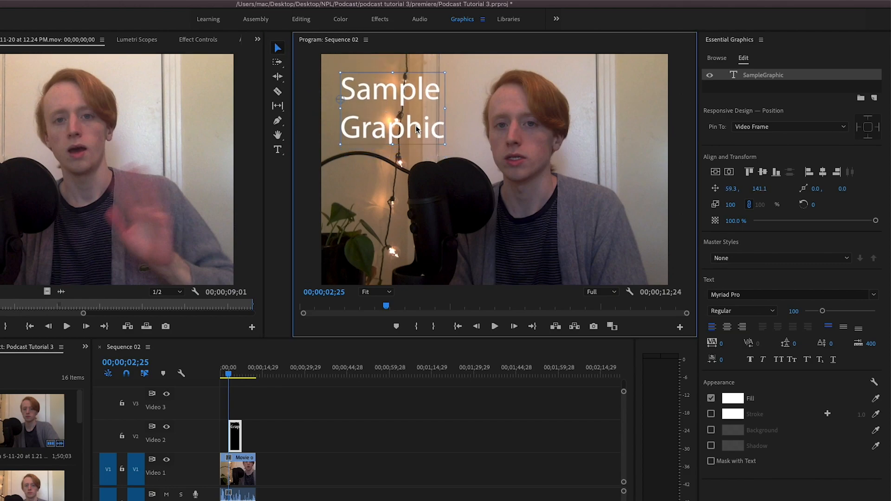
{"action": "left_click", "coordinate": [409, 152]}
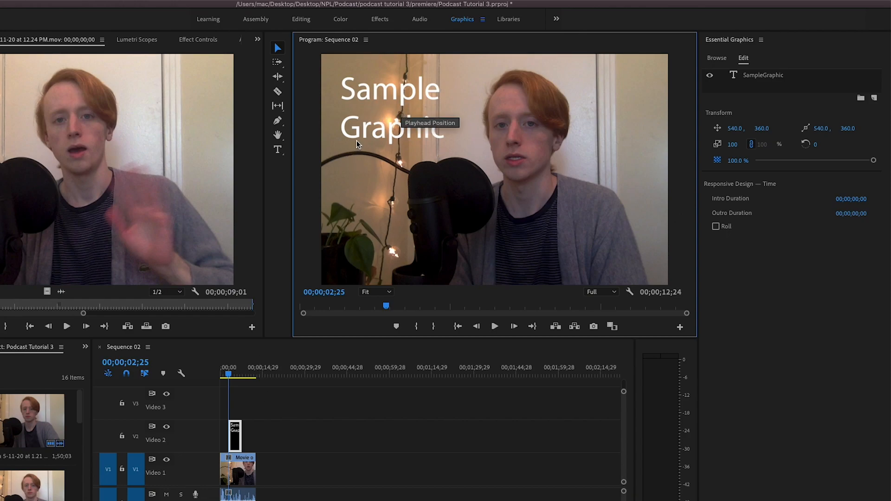
Shift the text graphic clip on Video 2 so that it starts at 00;00;05;09.
{"action": "left_click", "coordinate": [233, 375]}
{"action": "left_click_drag", "start_coordinate": [234, 375], "coordinate": [237, 375]}
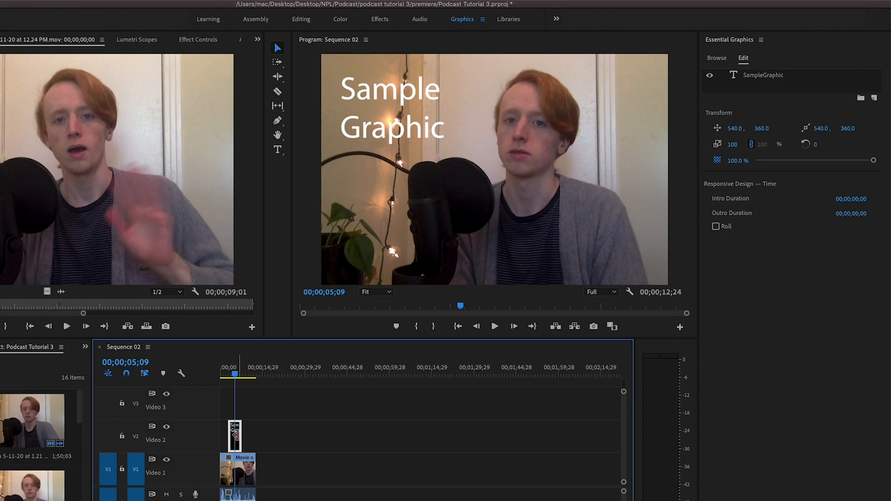
{"action": "left_click_drag", "start_coordinate": [241, 439], "coordinate": [246, 439]}
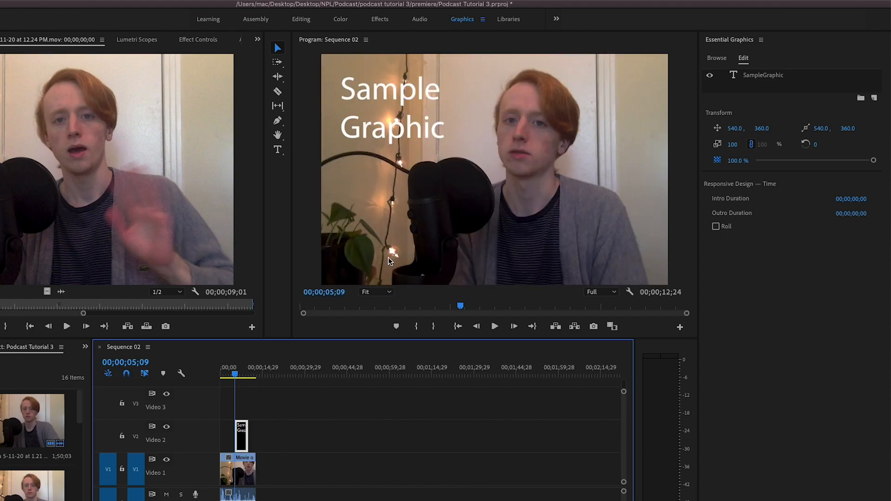
Set the Sample Graphic text's font to Helvetica Neue with the Italic style.
{"action": "left_click", "coordinate": [439, 127]}
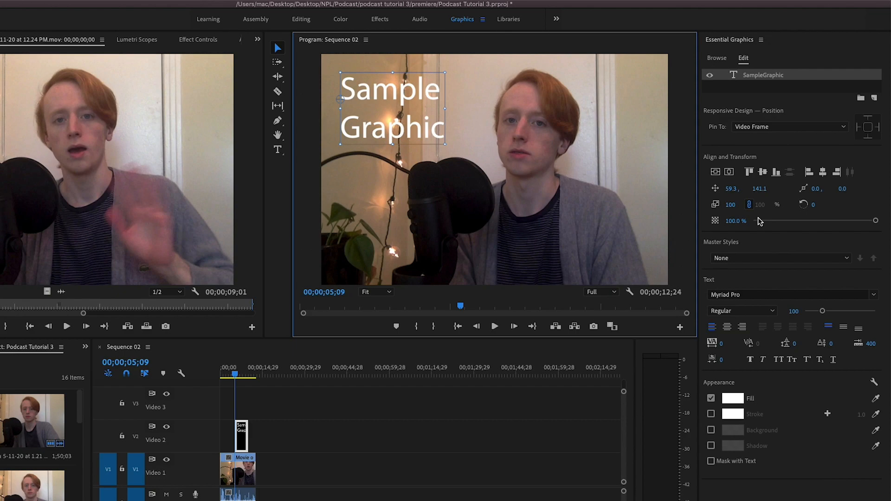
{"action": "left_click", "coordinate": [874, 295]}
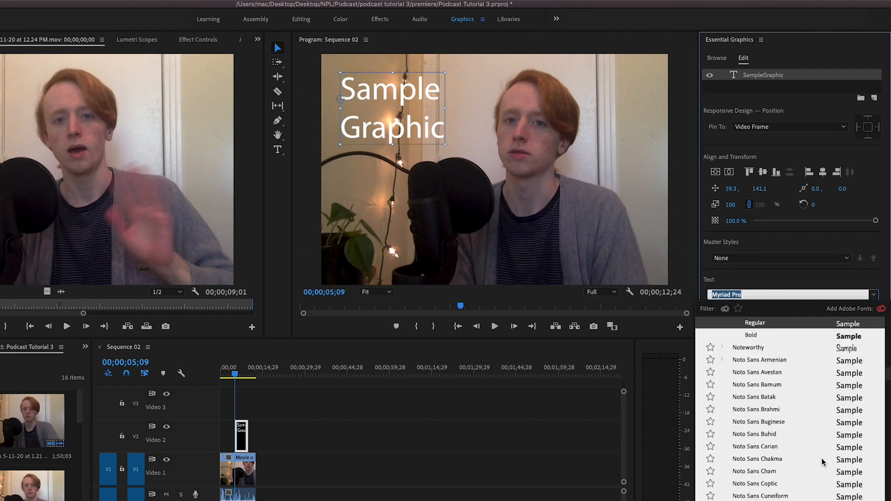
{"action": "scroll", "coordinate": [814, 459], "scroll_direction": "up", "scroll_amount": 3}
{"action": "scroll", "coordinate": [812, 458], "scroll_direction": "up", "scroll_amount": 10}
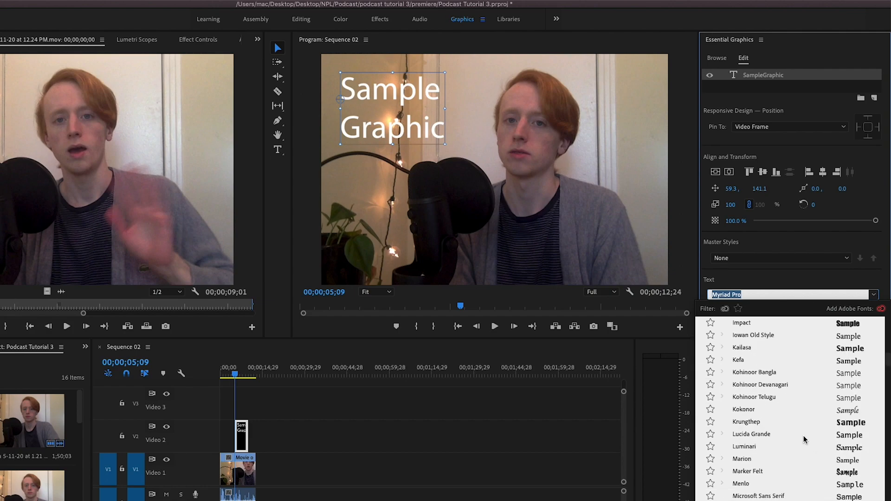
{"action": "scroll", "coordinate": [804, 424], "scroll_direction": "up", "scroll_amount": 2}
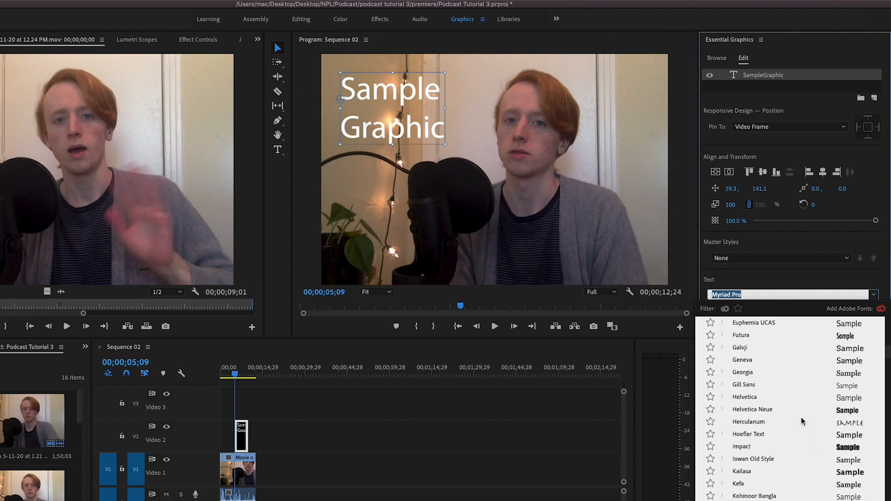
{"action": "left_click", "coordinate": [805, 413]}
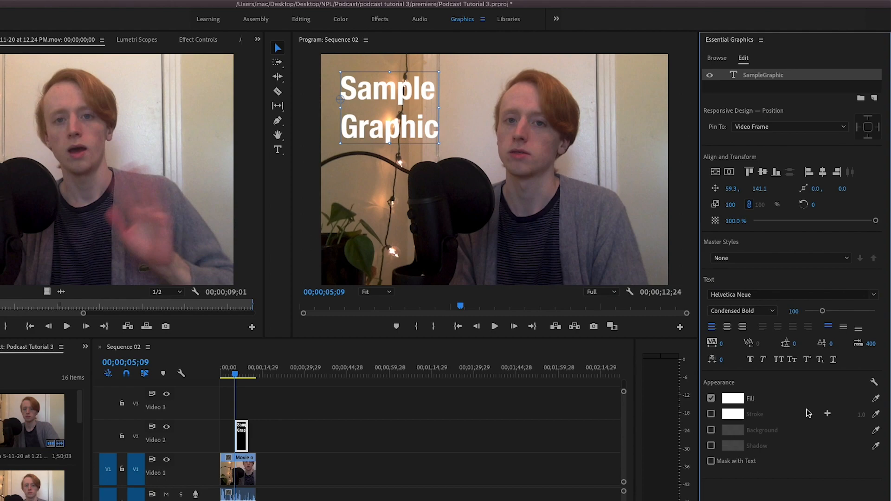
{"action": "left_click", "coordinate": [770, 311]}
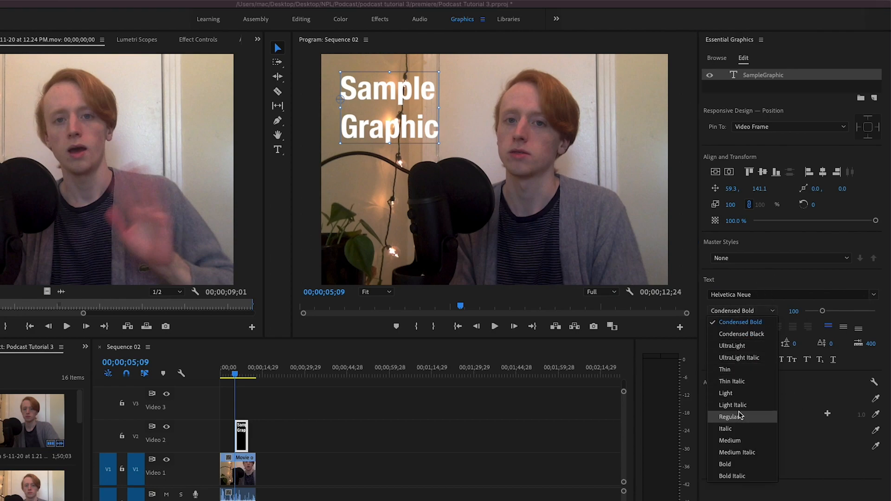
{"action": "left_click", "coordinate": [732, 430]}
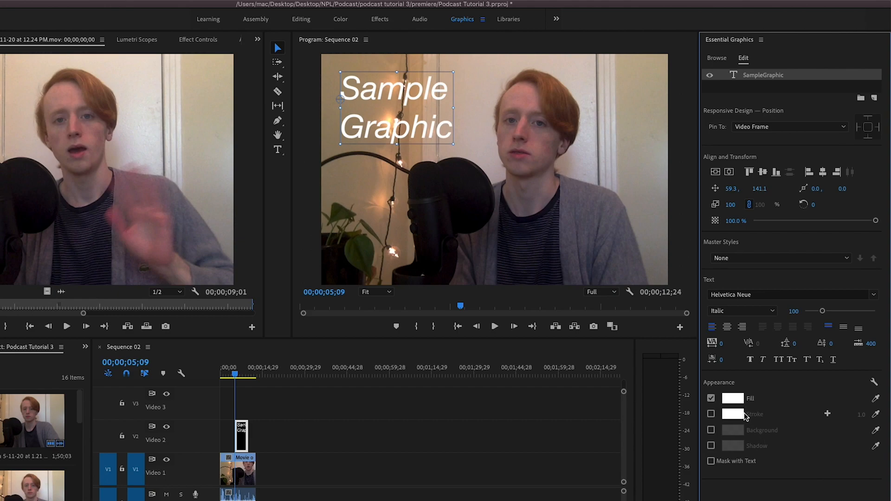
Add a near-black stroke (020202) to the Sample Graphic text and widen it into a thick outline.
{"action": "left_click", "coordinate": [711, 413]}
{"action": "left_click", "coordinate": [738, 415]}
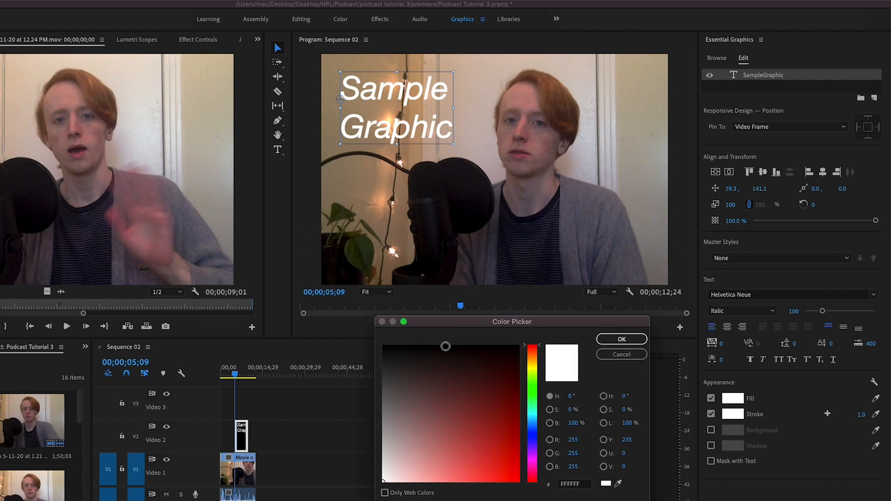
{"action": "left_click_drag", "start_coordinate": [390, 358], "coordinate": [380, 346]}
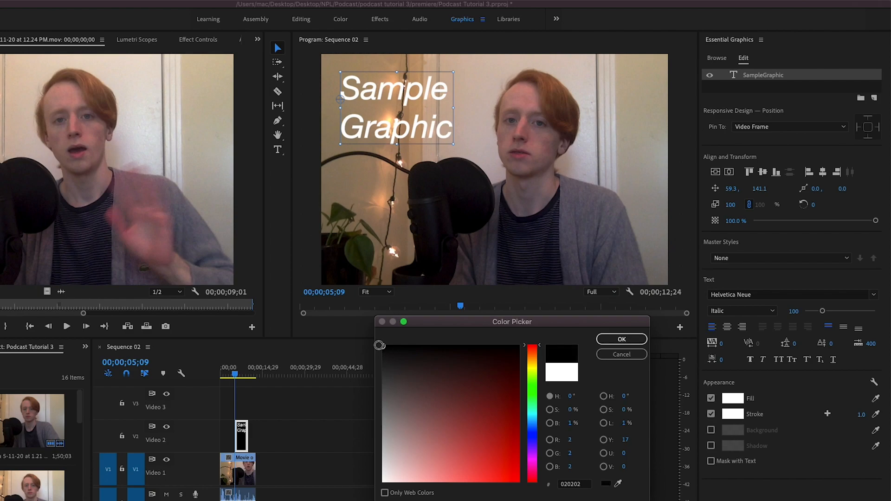
{"action": "key", "text": "Return"}
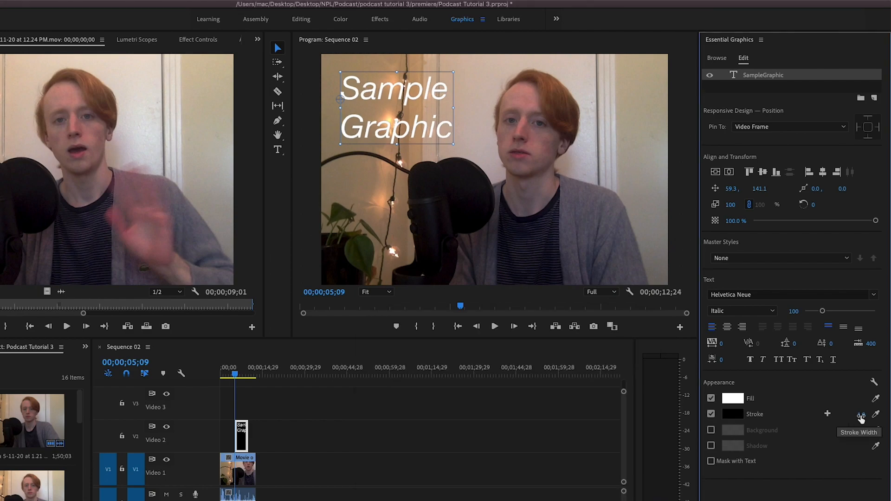
{"action": "left_click_drag", "start_coordinate": [862, 415], "coordinate": [870, 415]}
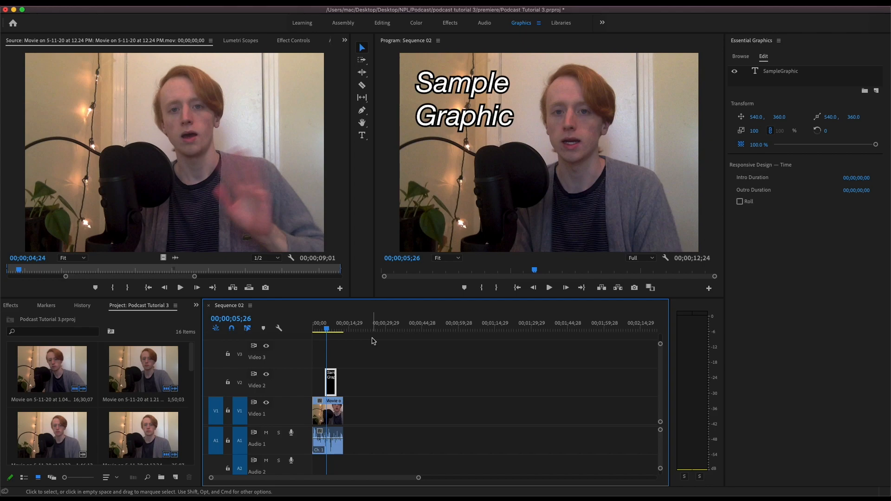
Play back Sequence 02 from just before the text graphic until after it ends.
{"action": "left_click_drag", "start_coordinate": [326, 333], "coordinate": [324, 331]}
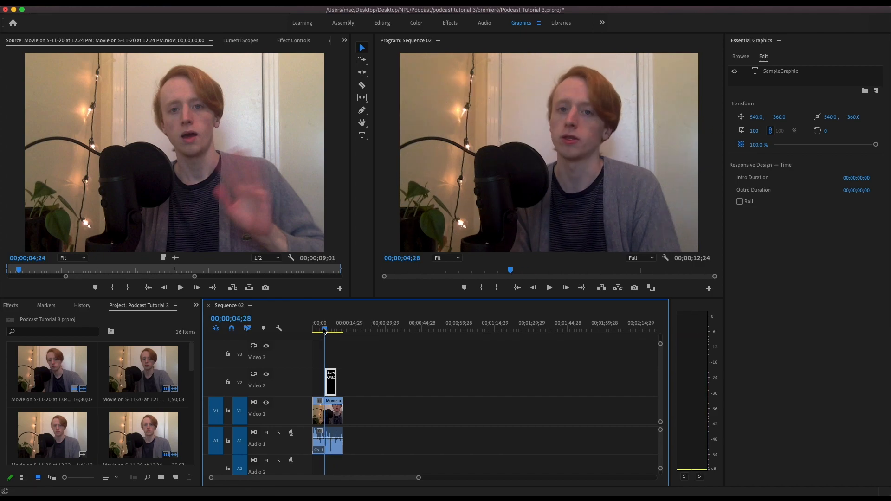
{"action": "key", "text": "space"}
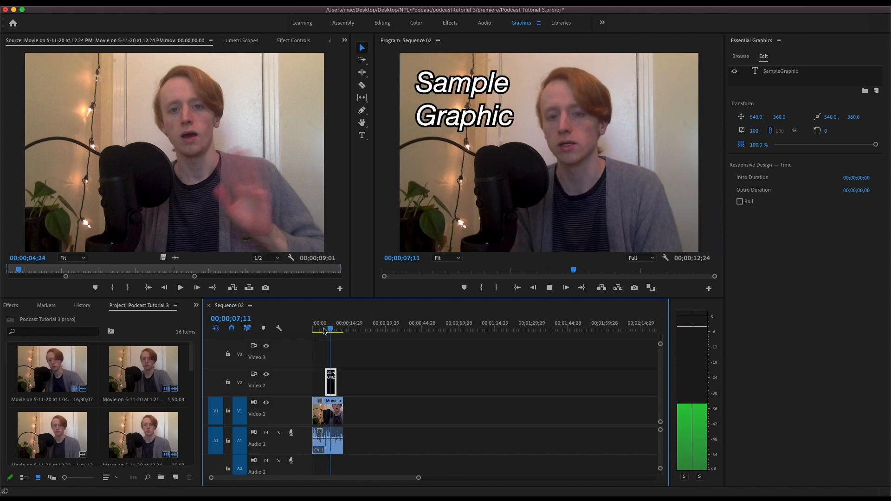
{"action": "key", "text": "space"}
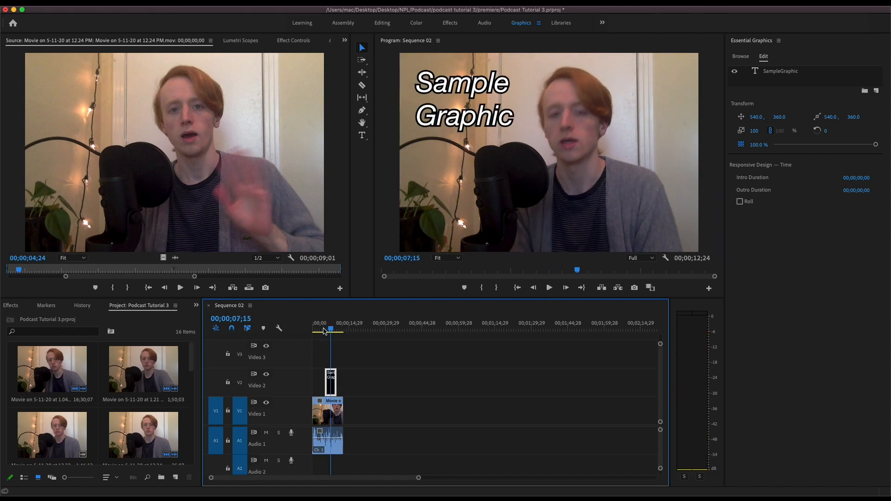
{"action": "key", "text": "space"}
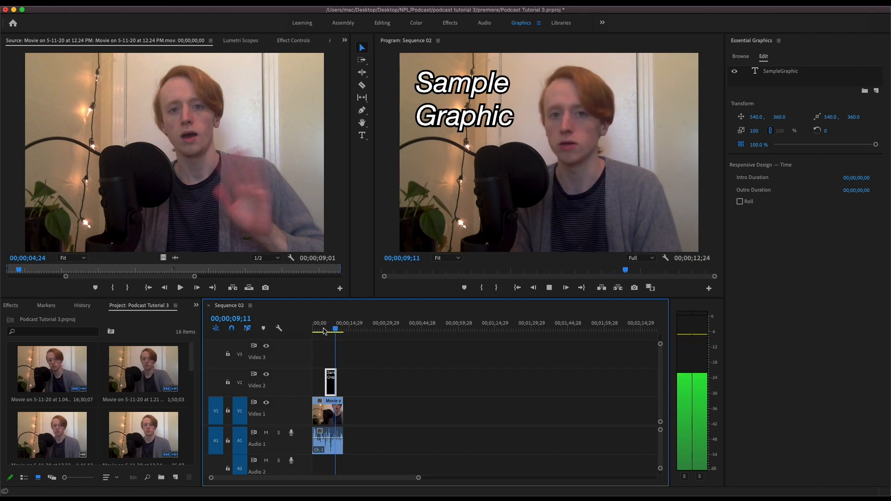
{"action": "key", "text": "space"}
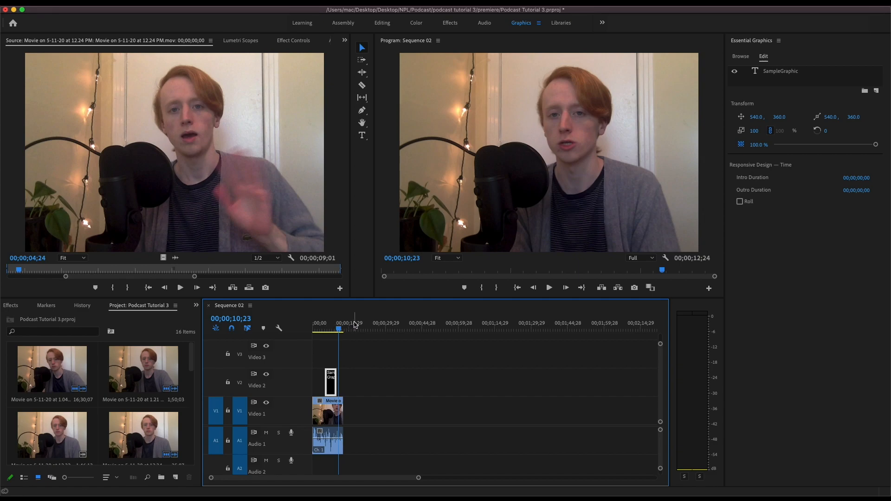
Enable Position animation for the text graphic with a keyframe at 00;00;06;11, using the Effects workspace.
{"action": "left_click", "coordinate": [450, 23]}
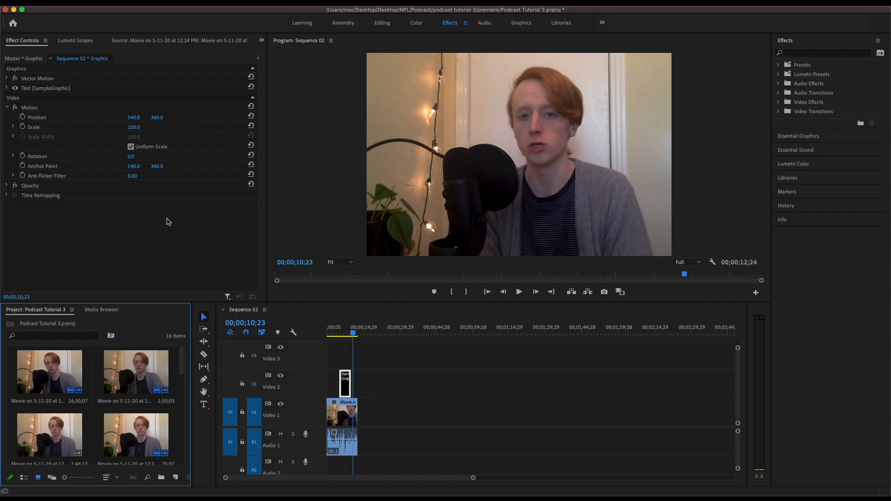
{"action": "left_click", "coordinate": [341, 330]}
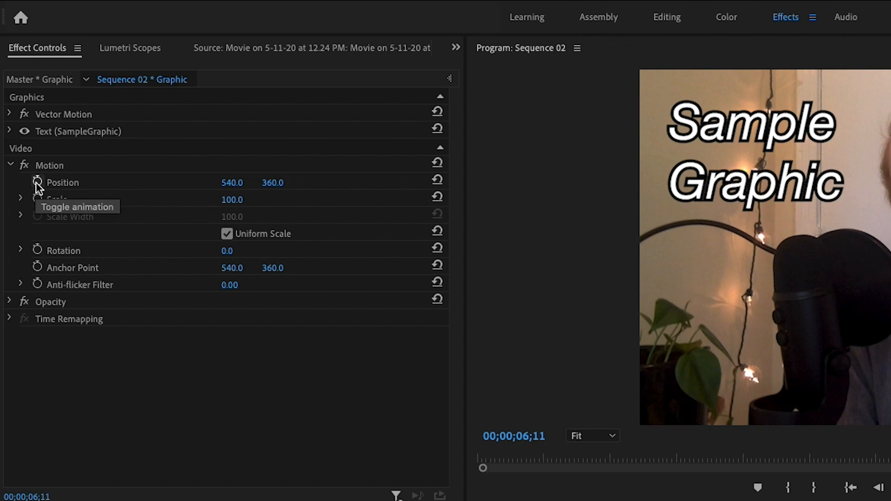
{"action": "left_click", "coordinate": [37, 182]}
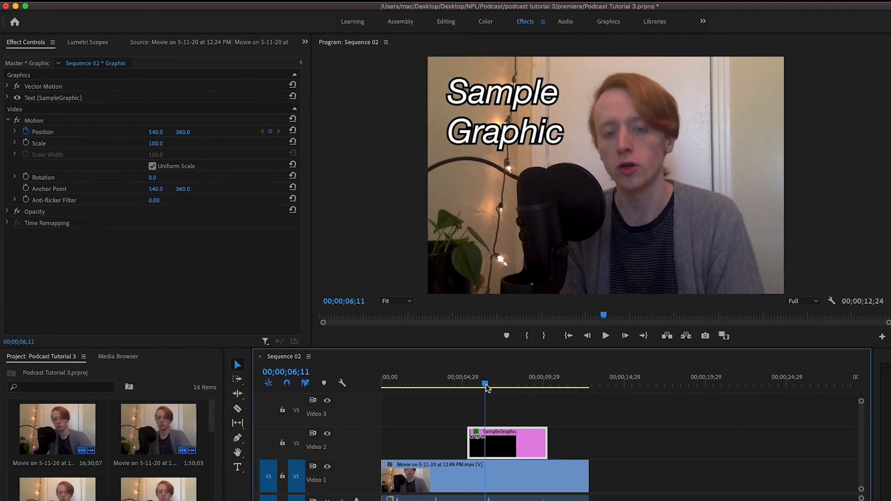
At the graphic clip's start, 00;00;05;09, set its vertical Position to 43.0 to place it above the frame.
{"action": "left_click_drag", "start_coordinate": [486, 385], "coordinate": [470, 382]}
{"action": "left_click_drag", "start_coordinate": [403, 333], "coordinate": [401, 332]}
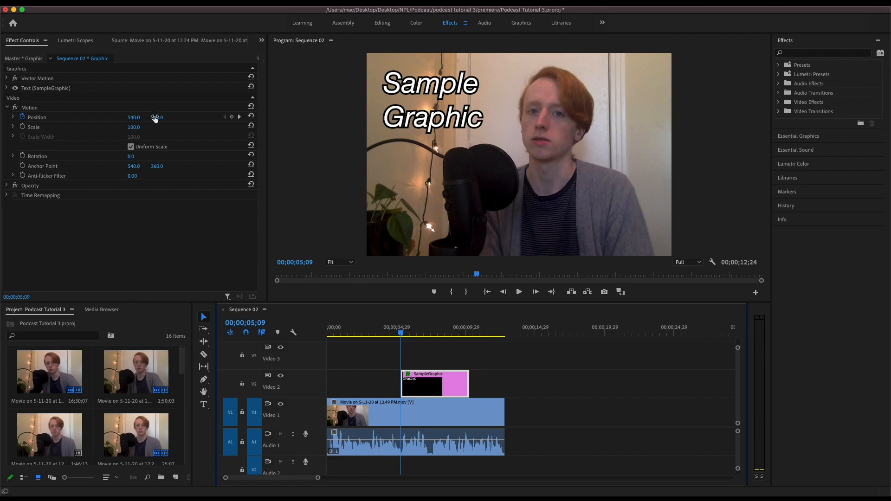
{"action": "left_click_drag", "start_coordinate": [155, 118], "coordinate": [49, 118]}
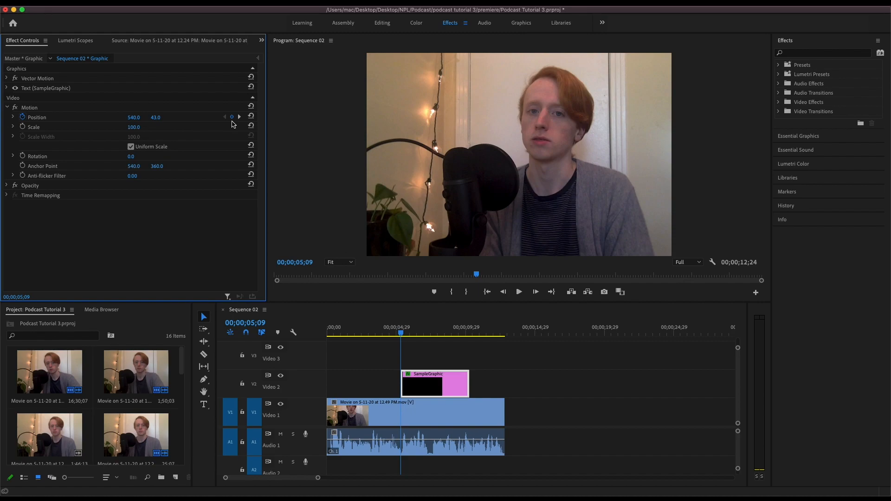
Play back the text graphic's entrance animation from 00;00;04;29.
{"action": "left_click_drag", "start_coordinate": [398, 330], "coordinate": [402, 339]}
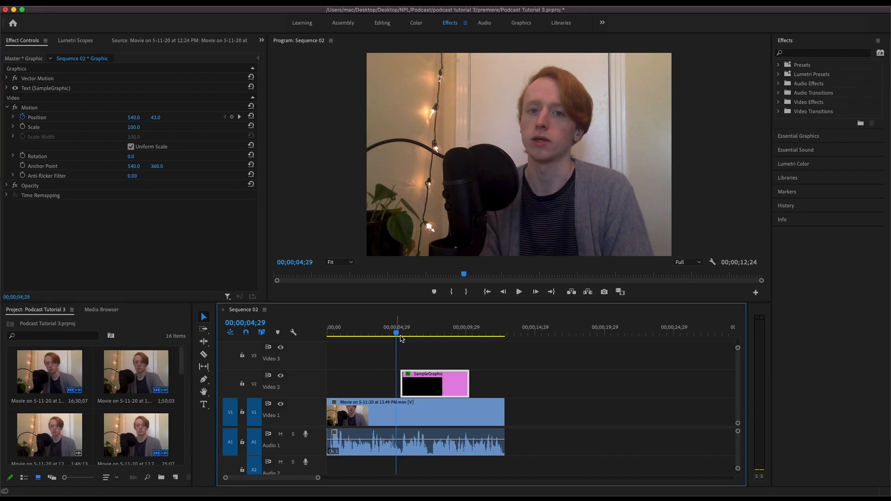
{"action": "key", "text": "space"}
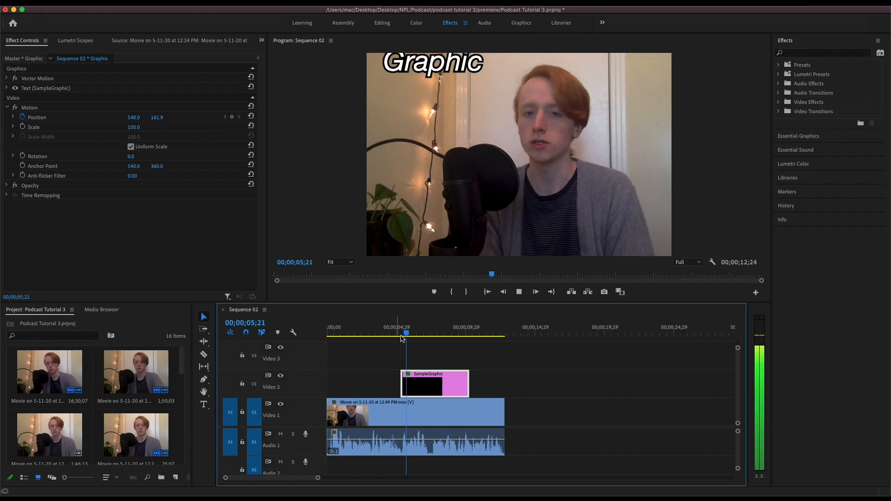
{"action": "key", "text": "space"}
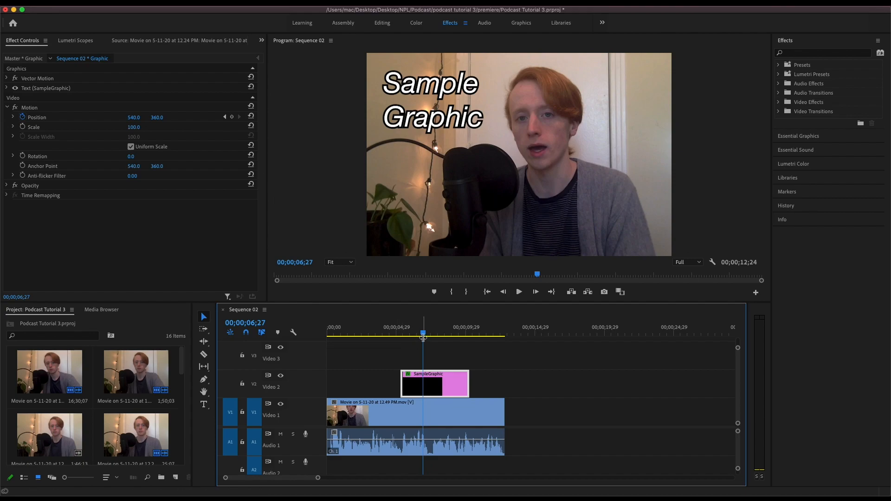
Animate the graphic's exit with a Position keyframe at 00;00;09;14 and a vertical Position of 58.0 at 00;00;10;07.
{"action": "left_click_drag", "start_coordinate": [423, 336], "coordinate": [459, 344]}
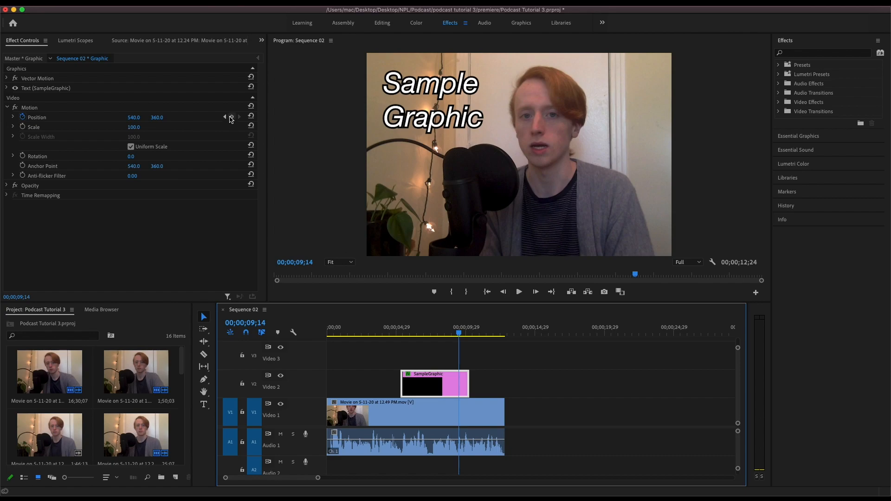
{"action": "left_click", "coordinate": [231, 119]}
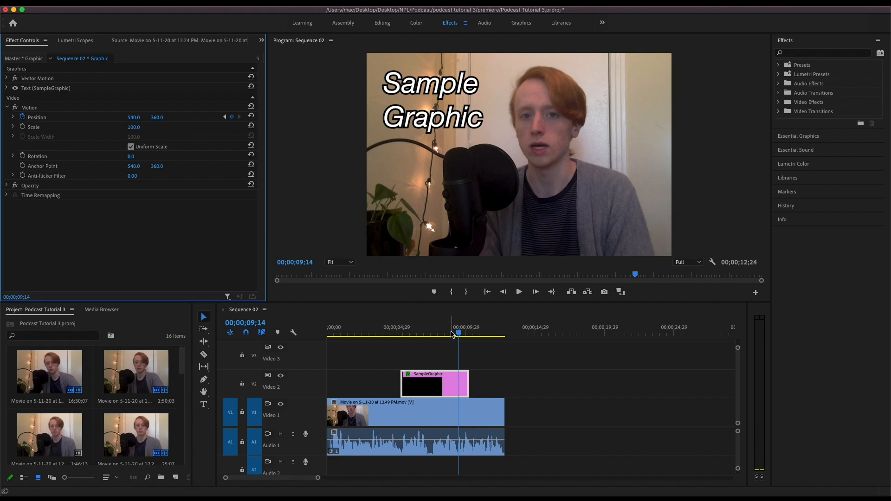
{"action": "left_click_drag", "start_coordinate": [456, 334], "coordinate": [470, 337]}
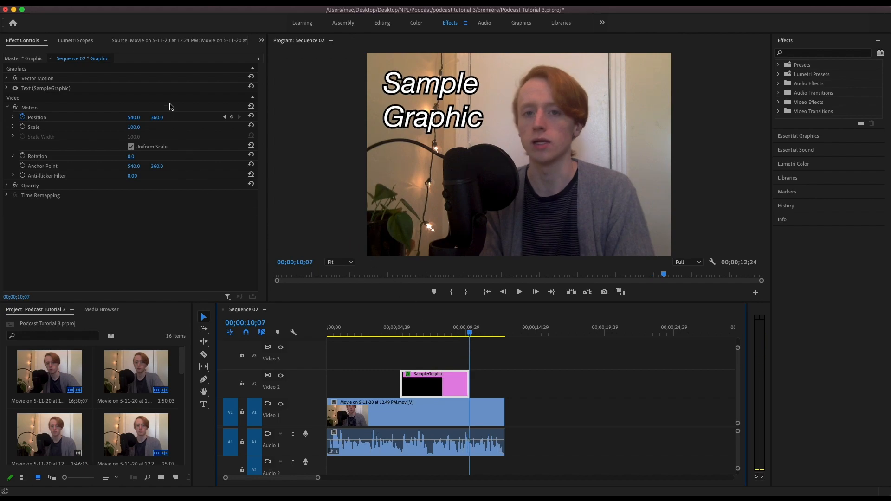
{"action": "left_click_drag", "start_coordinate": [157, 117], "coordinate": [17, 117]}
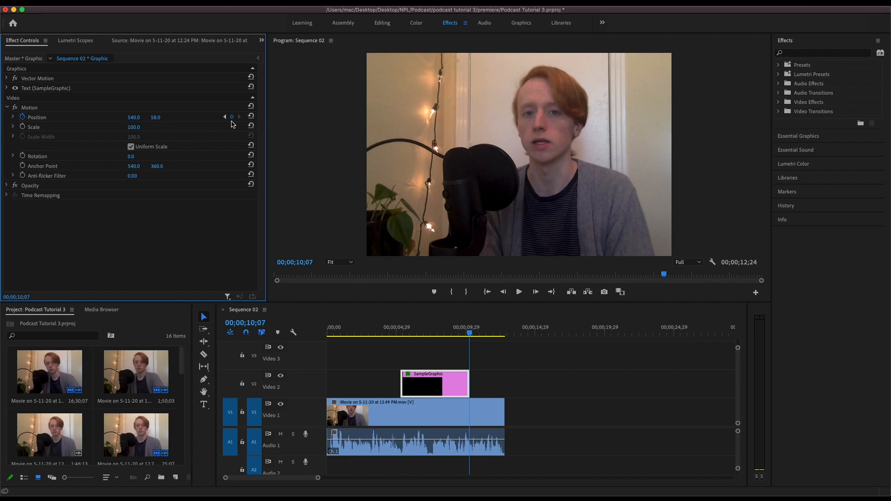
Play back the text graphic's full entrance and exit animation from just before its clip starts.
{"action": "left_click", "coordinate": [395, 334]}
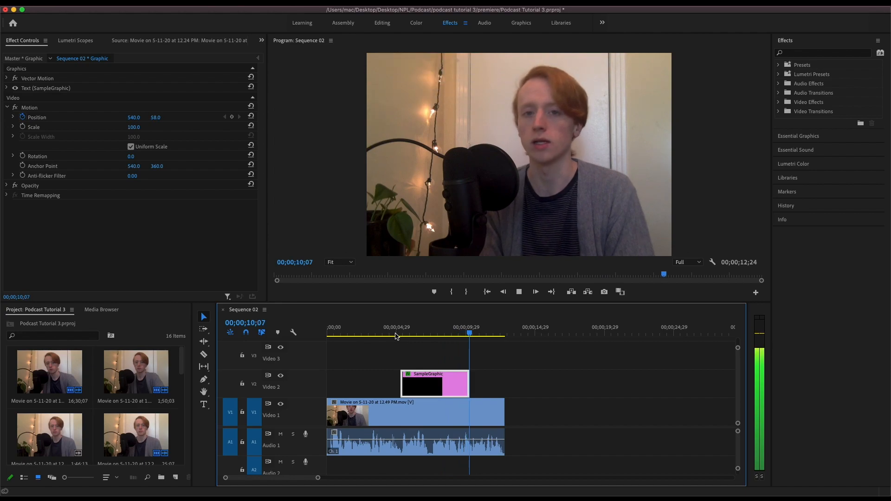
{"action": "key", "text": "space"}
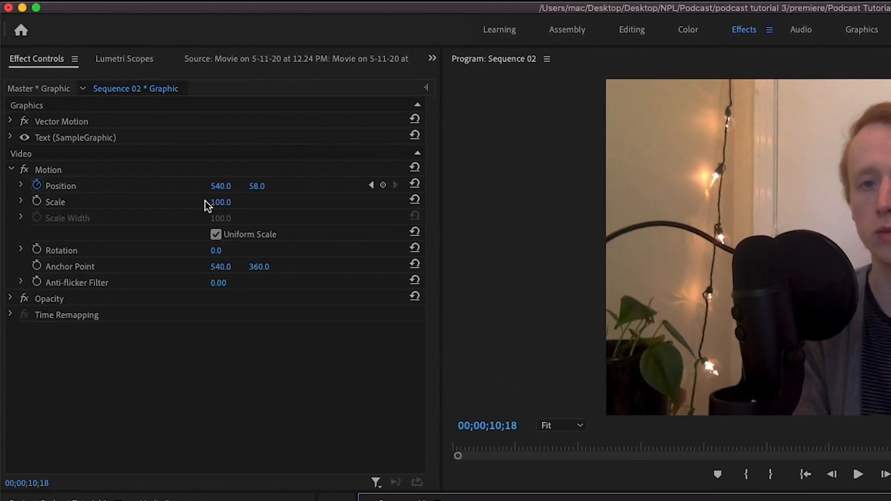
{"action": "left_click", "coordinate": [36, 201]}
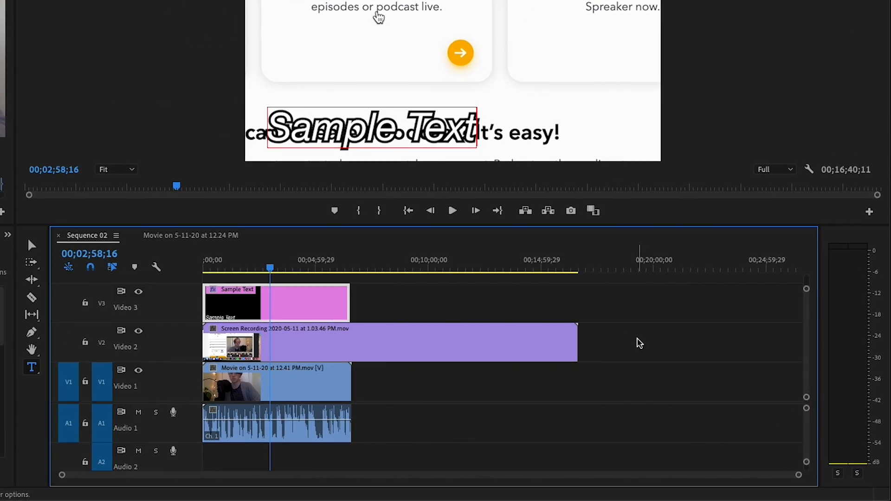
Set the Scale of the screen recording clip on Video 2 to 38.0, using the Effects workspace.
{"action": "left_click", "coordinate": [263, 384]}
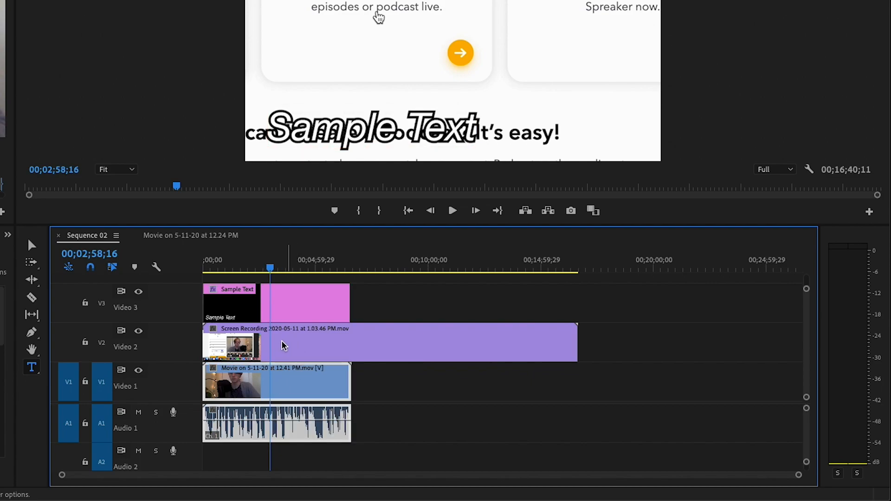
{"action": "left_click", "coordinate": [260, 344]}
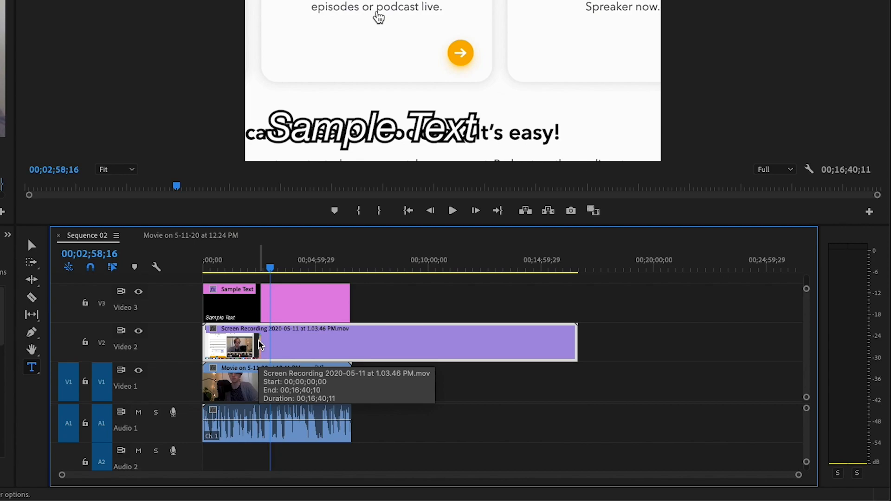
{"action": "left_click", "coordinate": [271, 314]}
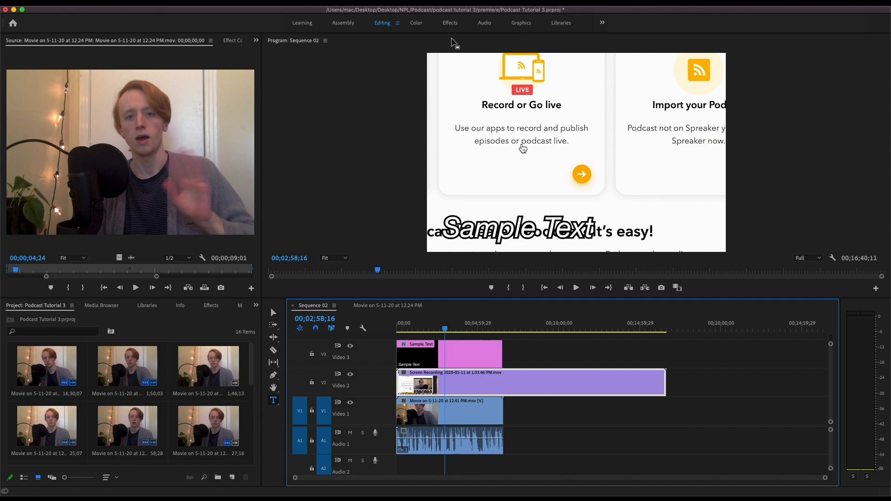
{"action": "left_click", "coordinate": [451, 23]}
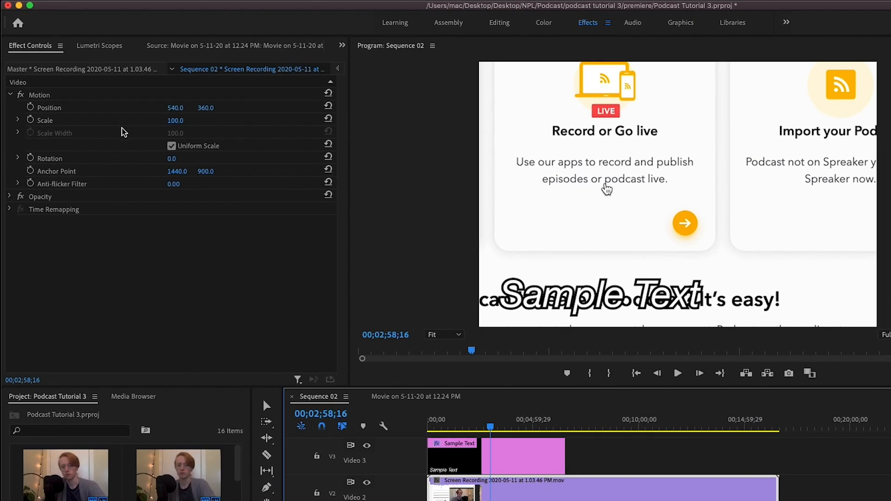
{"action": "left_click", "coordinate": [176, 120]}
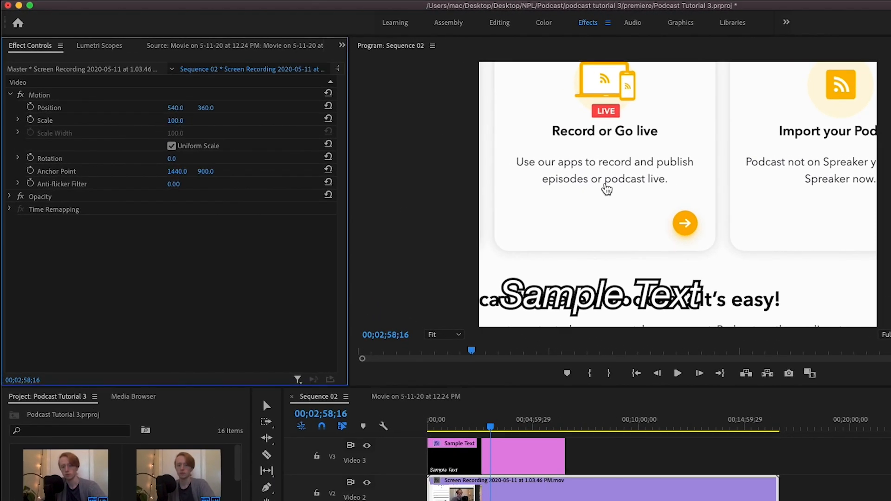
{"action": "left_click", "coordinate": [203, 121]}
{"action": "left_click_drag", "start_coordinate": [176, 121], "coordinate": [146, 121]}
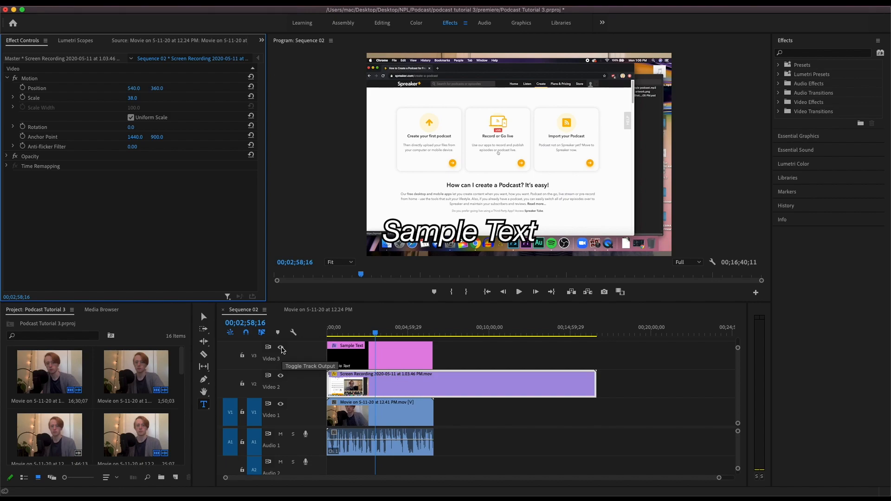
Hide the Video 3 track and apply the Crop video effect to the screen recording clip.
{"action": "left_click", "coordinate": [281, 347]}
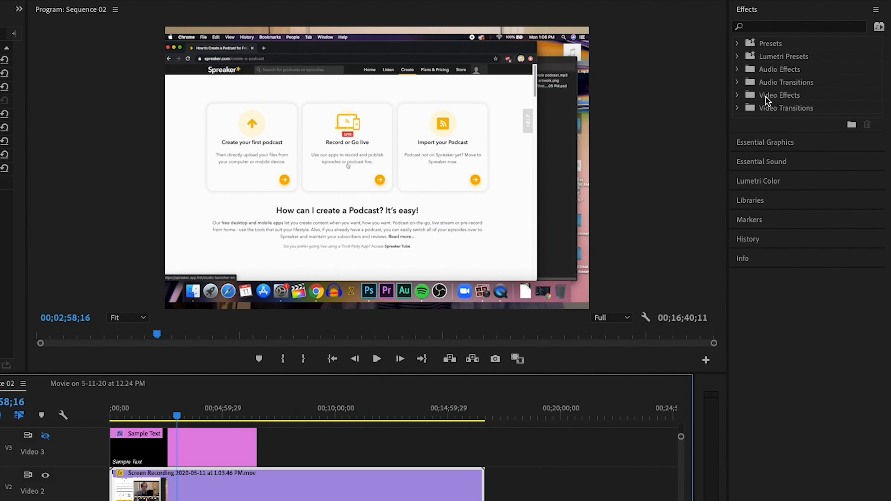
{"action": "left_click", "coordinate": [738, 95]}
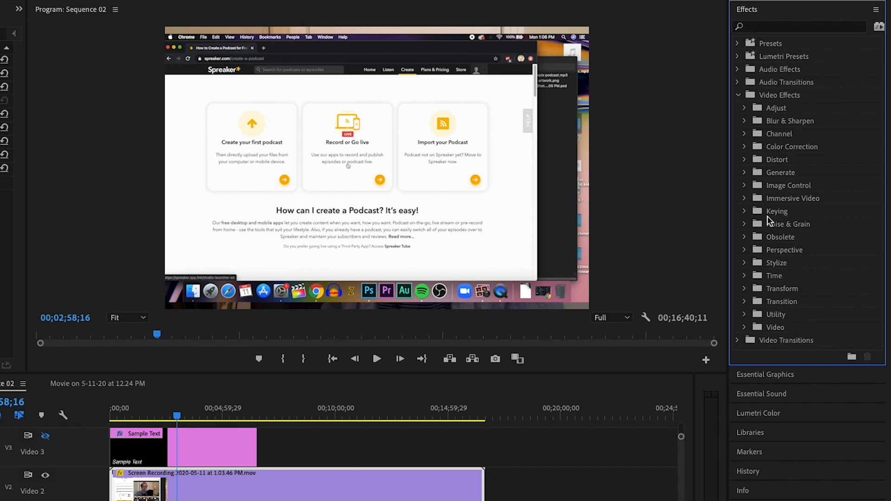
{"action": "left_click", "coordinate": [745, 289]}
{"action": "mouse_move", "coordinate": [779, 319]}
{"action": "left_mouse_down"}
{"action": "mouse_move", "coordinate": [740, 326]}
{"action": "mouse_move", "coordinate": [698, 358]}
{"action": "mouse_move", "coordinate": [799, 302]}
{"action": "mouse_move", "coordinate": [409, 494]}
{"action": "mouse_move", "coordinate": [286, 490]}
{"action": "left_mouse_up"}
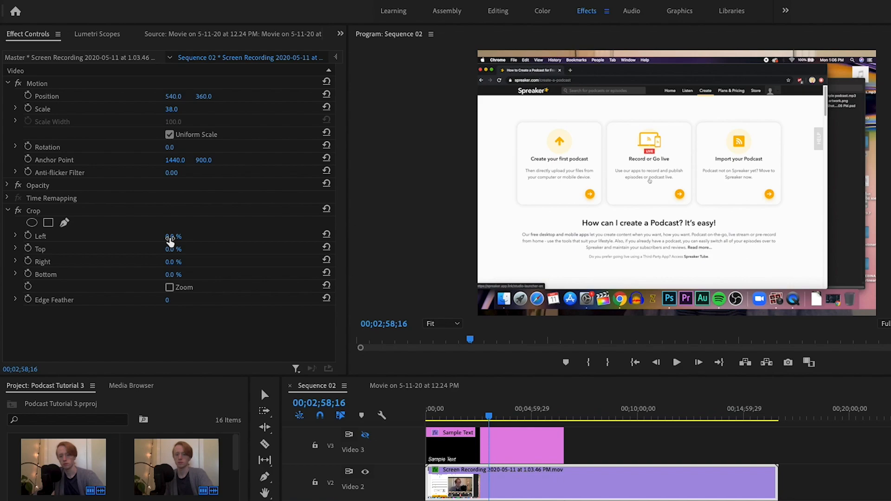
Crop the screen recording by 11% at the top, 15% at the right and 13% at the bottom.
{"action": "mouse_move", "coordinate": [170, 248]}
{"action": "left_mouse_down"}
{"action": "mouse_move", "coordinate": [214, 247]}
{"action": "mouse_move", "coordinate": [172, 248]}
{"action": "left_mouse_up"}
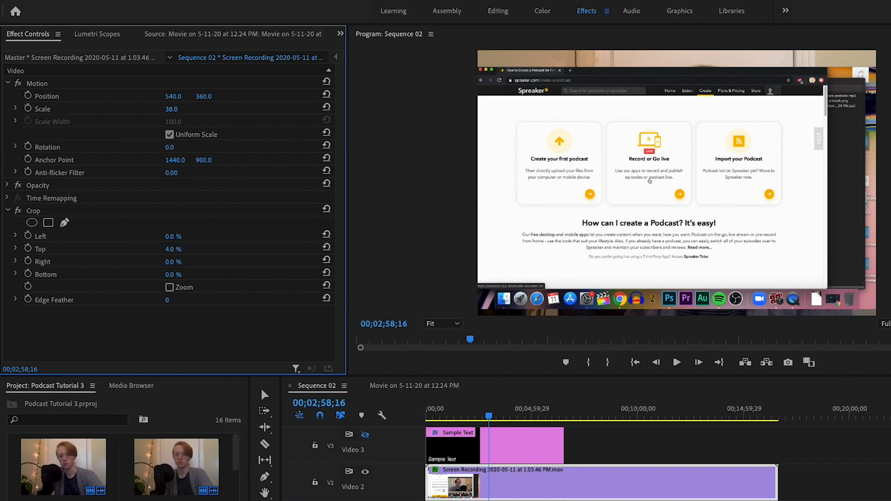
{"action": "left_click_drag", "start_coordinate": [172, 248], "coordinate": [185, 255]}
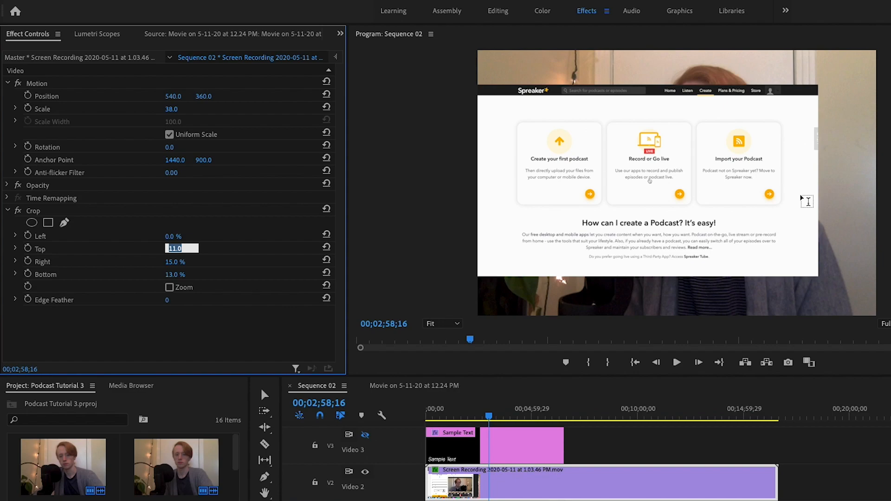
{"action": "left_click", "coordinate": [182, 315]}
Set the cropped recording's horizontal Position to 630.0 and Scale to 45.0, and shift it up to the frame's upper edge.
{"action": "left_click_drag", "start_coordinate": [174, 98], "coordinate": [213, 97]}
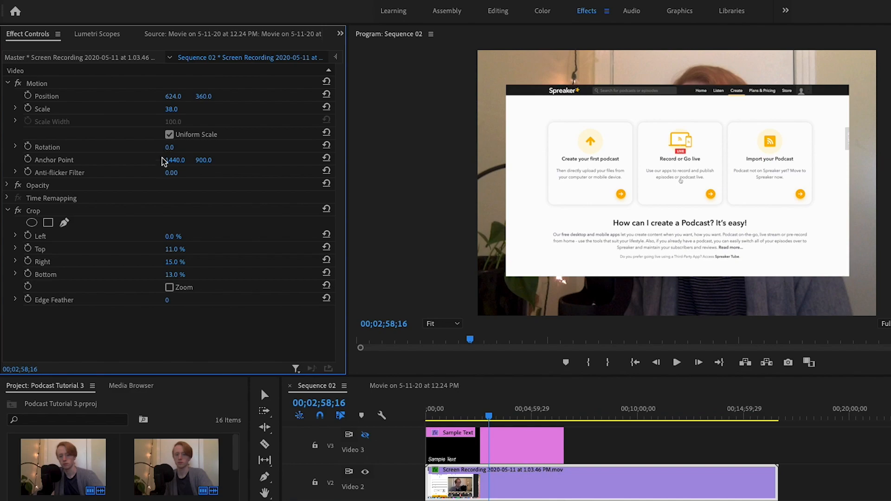
{"action": "mouse_move", "coordinate": [166, 114]}
{"action": "left_mouse_down"}
{"action": "mouse_move", "coordinate": [157, 114]}
{"action": "mouse_move", "coordinate": [168, 114]}
{"action": "left_mouse_up"}
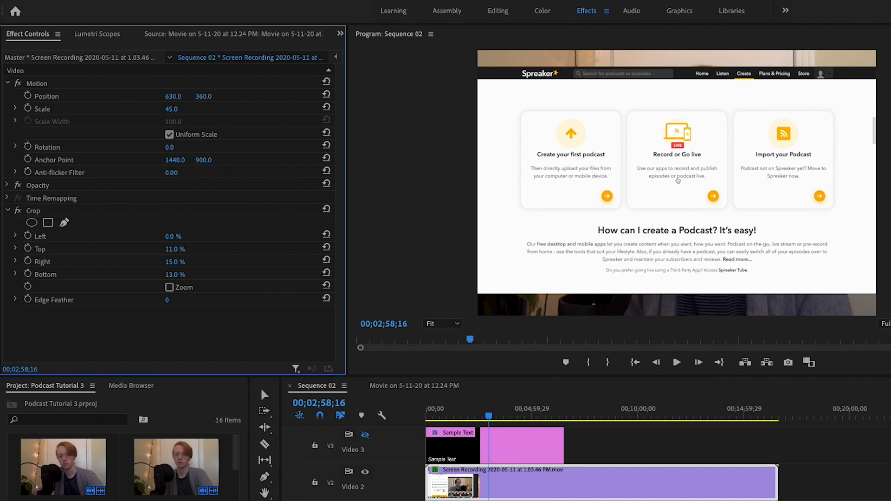
{"action": "mouse_move", "coordinate": [202, 100]}
{"action": "left_mouse_down"}
{"action": "mouse_move", "coordinate": [188, 99]}
{"action": "mouse_move", "coordinate": [207, 106]}
{"action": "left_mouse_up"}
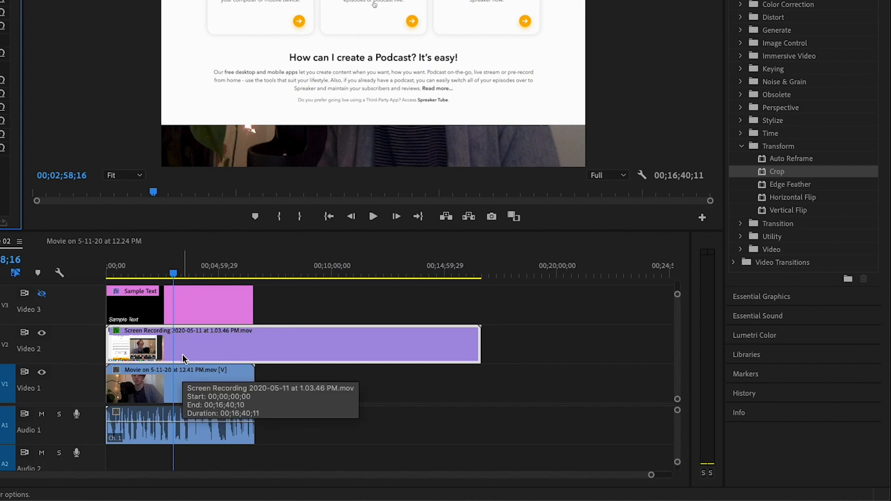
Swap the clips' tracks so the webcam video sits on Video 2 above the screen recording on Video 1, both starting at zero.
{"action": "left_click", "coordinate": [213, 350]}
{"action": "left_click_drag", "start_coordinate": [213, 350], "coordinate": [374, 383]}
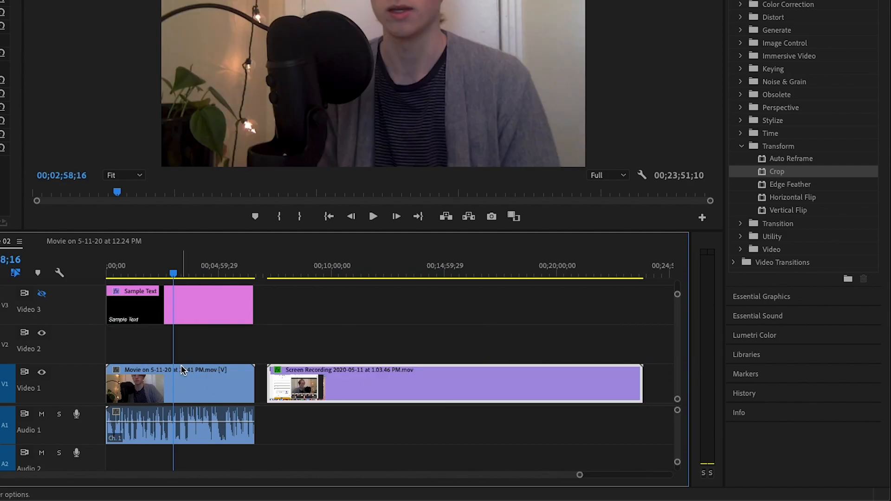
{"action": "left_click_drag", "start_coordinate": [189, 382], "coordinate": [186, 347]}
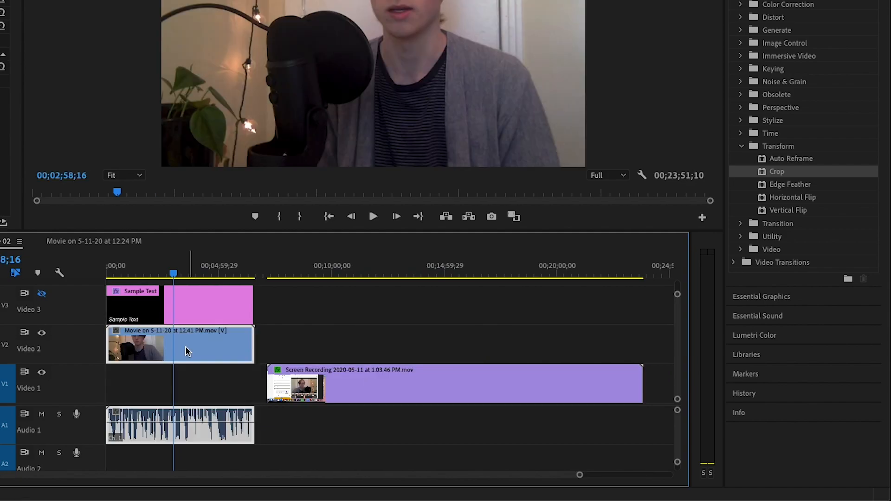
{"action": "left_click_drag", "start_coordinate": [431, 382], "coordinate": [263, 387]}
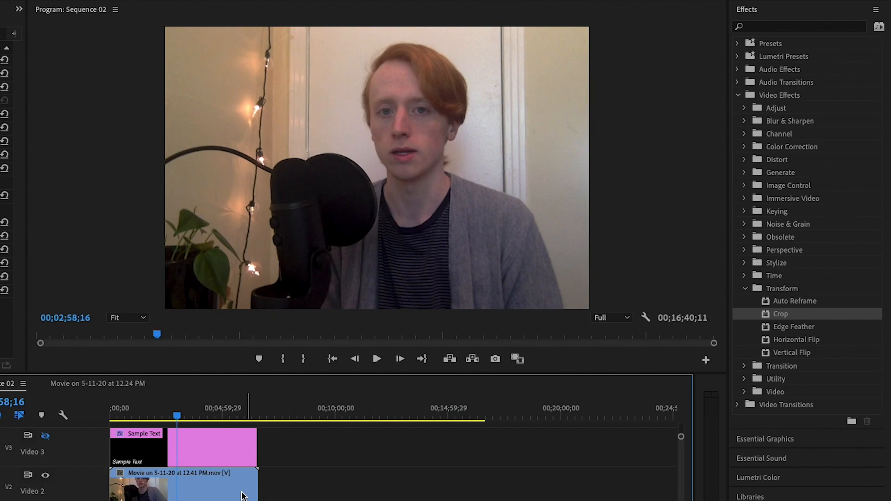
Scale down the webcam clip and place it in the frame's lower-right corner, and move the playhead to 00;02;15;19.
{"action": "left_click", "coordinate": [213, 491]}
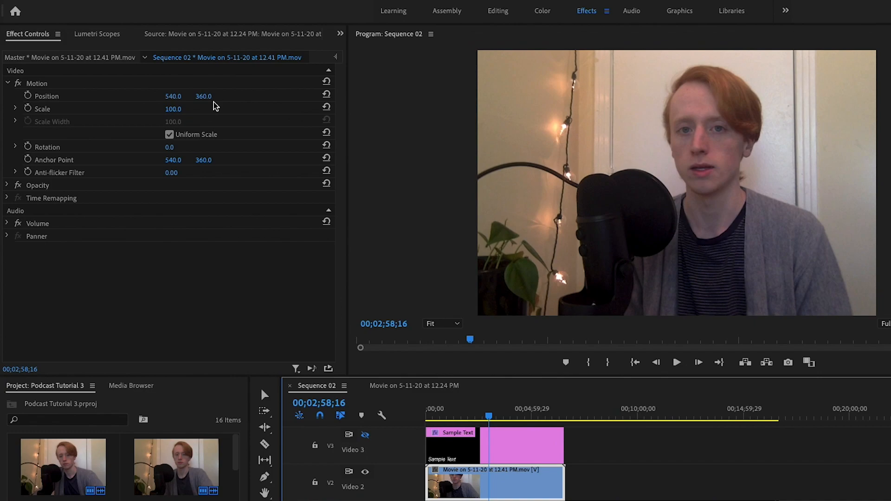
{"action": "left_click_drag", "start_coordinate": [171, 110], "coordinate": [298, 96]}
{"action": "left_click_drag", "start_coordinate": [203, 97], "coordinate": [283, 96]}
{"action": "mouse_move", "coordinate": [489, 416]}
{"action": "left_mouse_down"}
{"action": "mouse_move", "coordinate": [448, 416]}
{"action": "mouse_move", "coordinate": [477, 421]}
{"action": "left_mouse_up"}
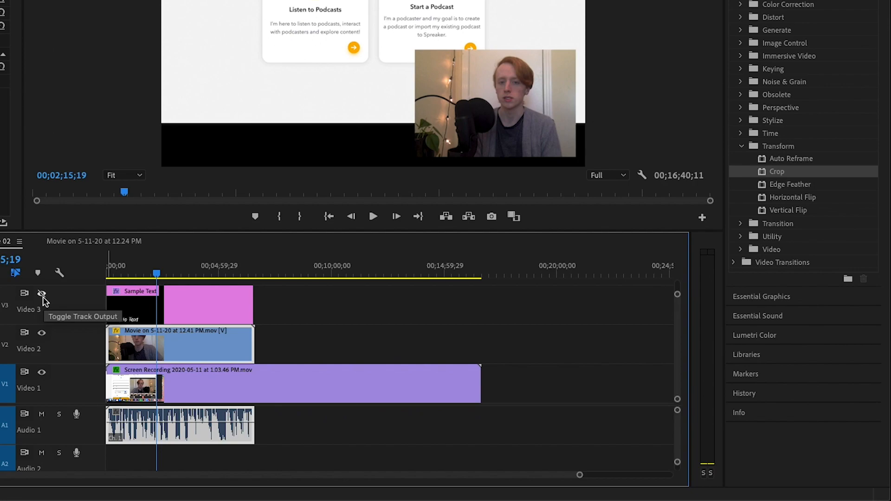
Show the Video 3 track again and set the Sample Text graphic's Position to 507.0, 389.0, in the black strip beside the webcam.
{"action": "left_click", "coordinate": [61, 303]}
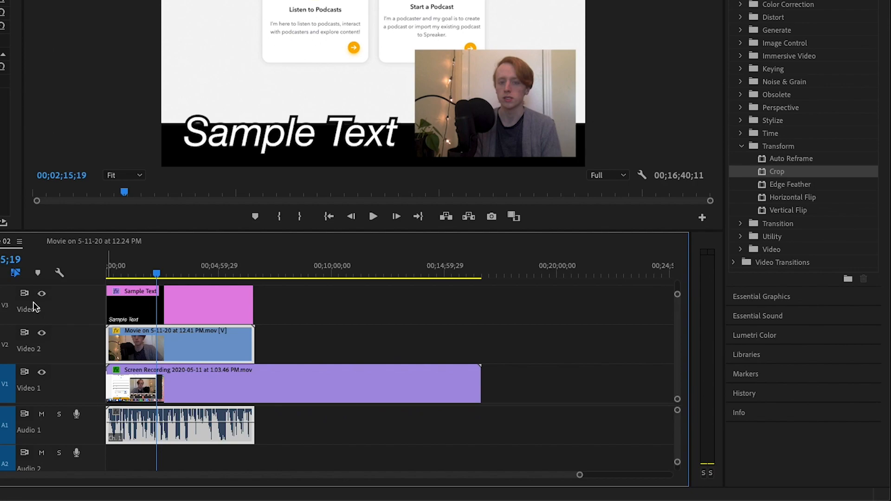
{"action": "left_click", "coordinate": [213, 305]}
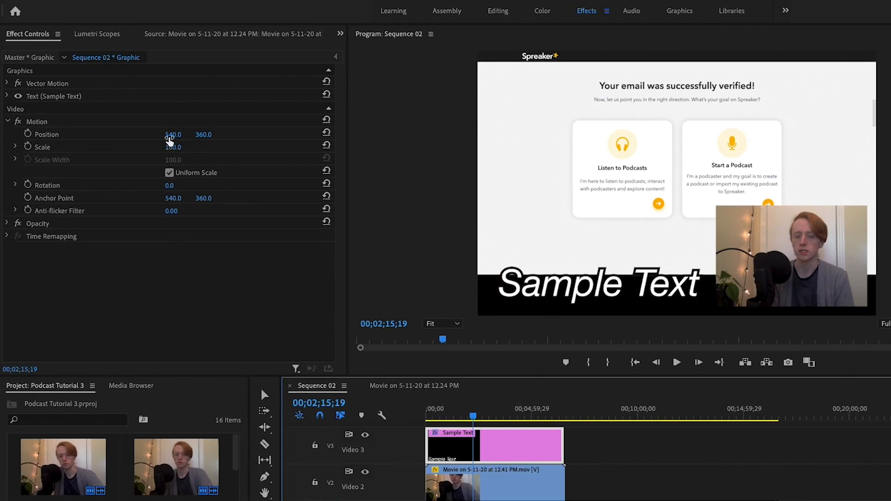
{"action": "left_click", "coordinate": [168, 136]}
{"action": "left_click", "coordinate": [206, 135]}
{"action": "left_click", "coordinate": [227, 135]}
{"action": "left_click_drag", "start_coordinate": [200, 136], "coordinate": [156, 136]}
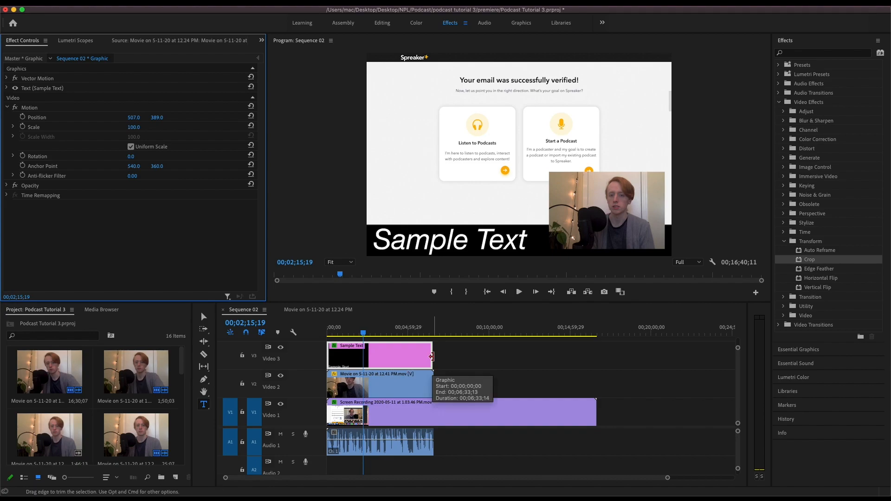
Try splitting the Sample Text graphic on Video 3 with the Razor tool, and undo the cut.
{"action": "left_click", "coordinate": [492, 345]}
{"action": "key", "text": "c"}
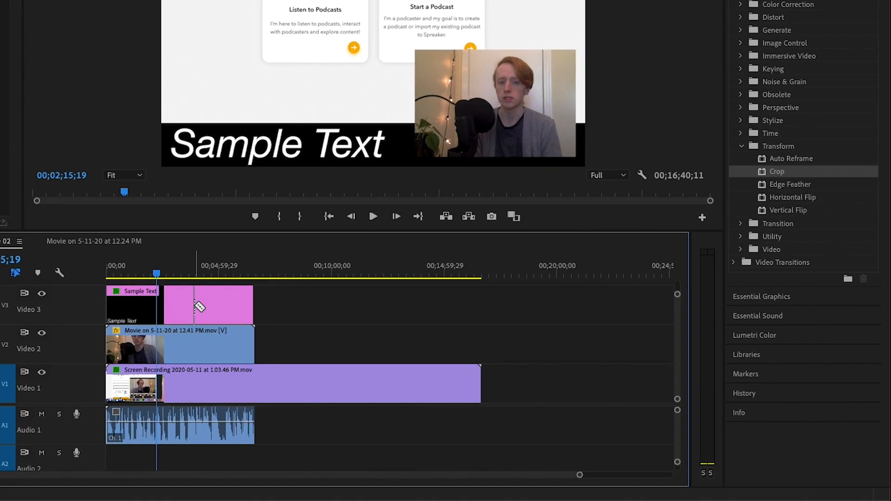
{"action": "left_click", "coordinate": [197, 303]}
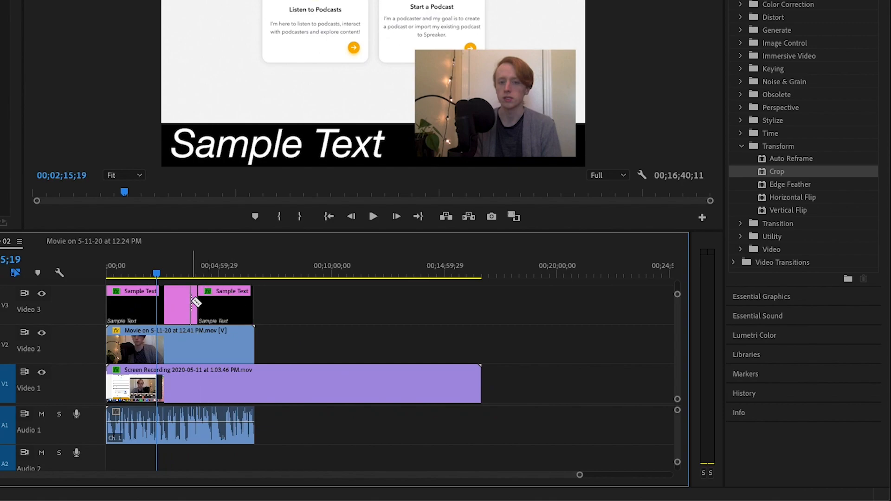
{"action": "key", "text": "super+z"}
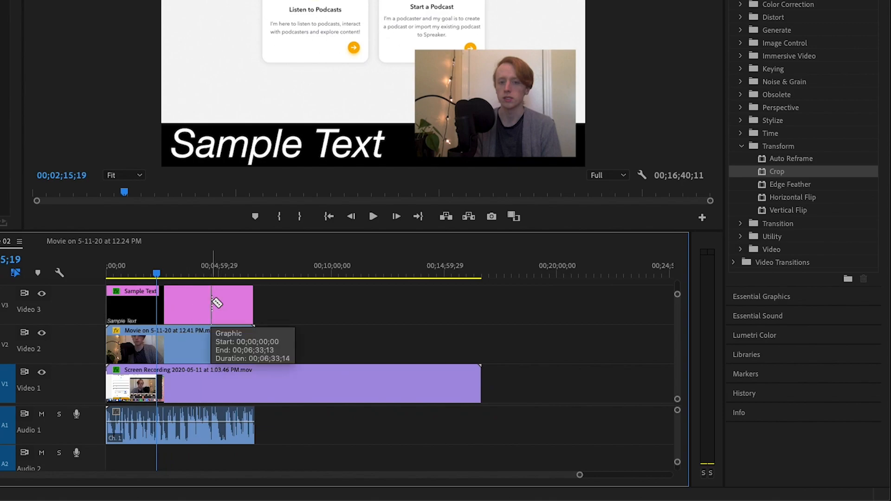
{"action": "key", "text": "v"}
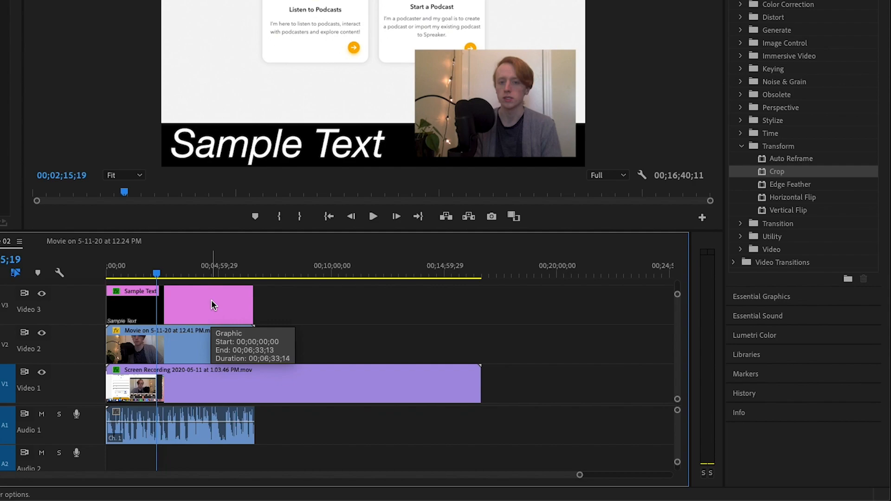
Extend the end of the Sample Text graphic to about 00;19;22;24 and try to lengthen the screen recording the same way.
{"action": "left_click", "coordinate": [249, 301]}
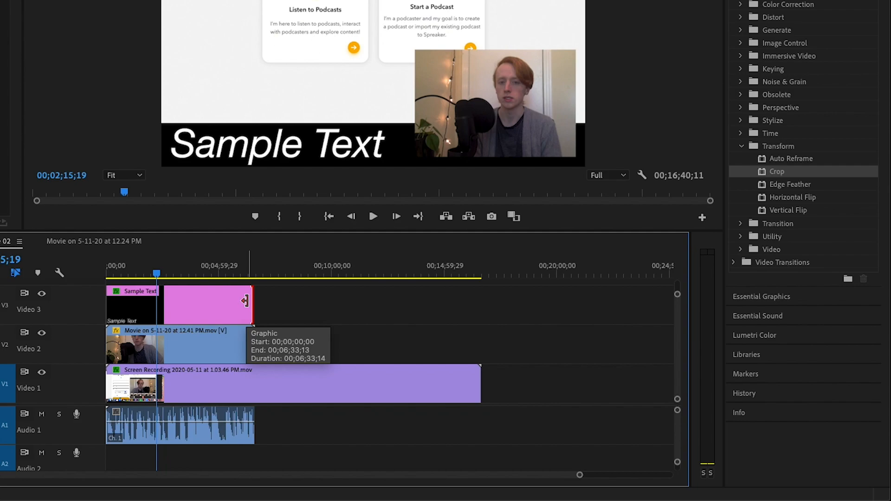
{"action": "left_click_drag", "start_coordinate": [246, 301], "coordinate": [539, 307]}
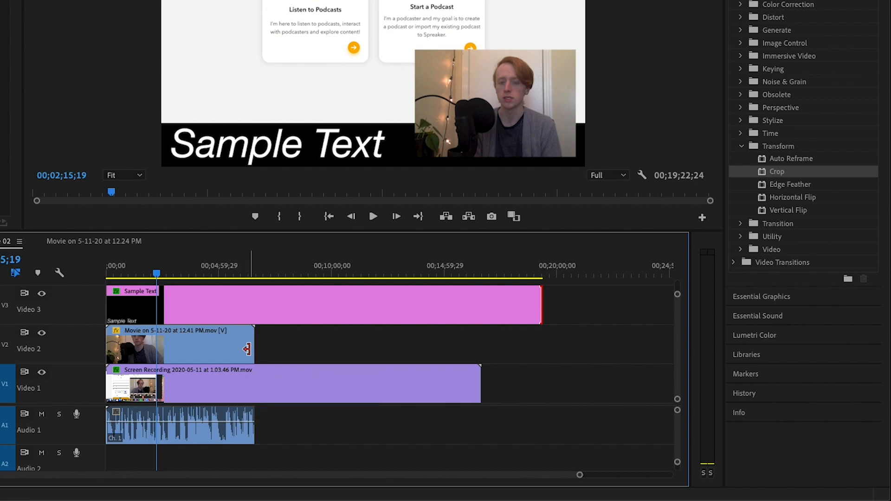
{"action": "left_click", "coordinate": [476, 380]}
{"action": "left_click_drag", "start_coordinate": [475, 380], "coordinate": [588, 388]}
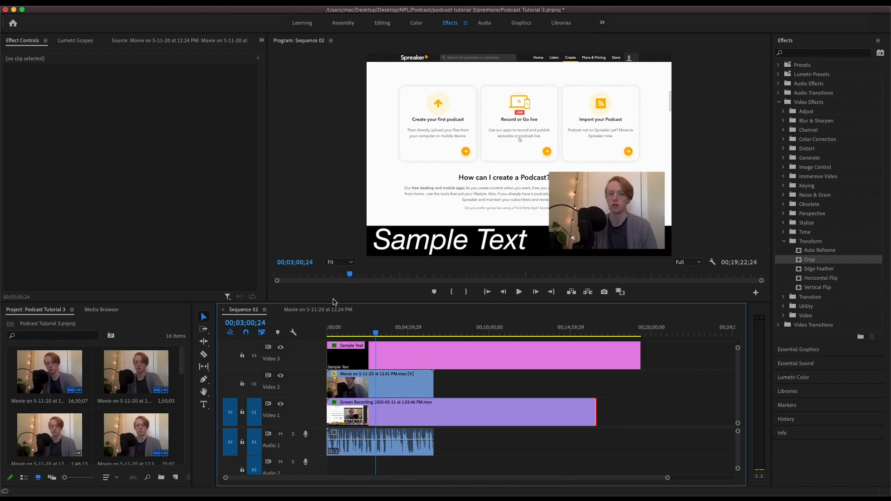
Open the finished "Movie on 5-11-20 at 12.24 PM" sequence.
{"action": "left_click", "coordinate": [114, 244]}
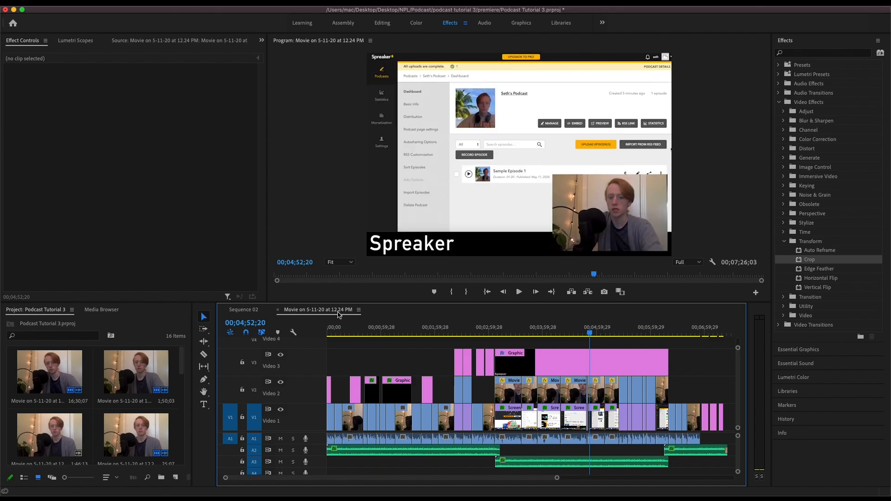